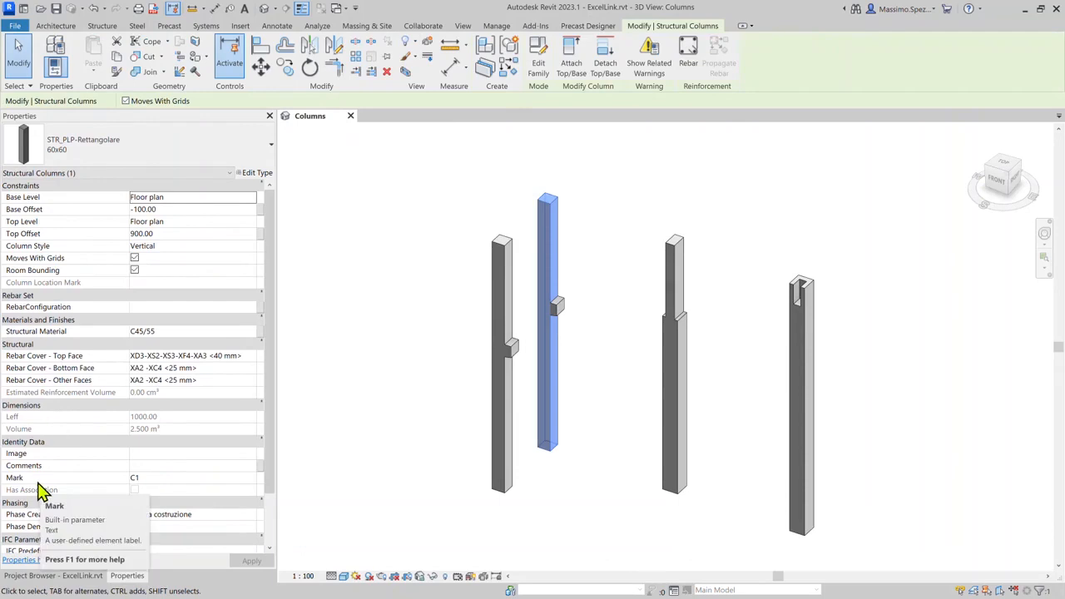
- Review the properties of the rear 60x60 rectangular column with the corbel
{"action": "left_click", "coordinate": [846, 207]}
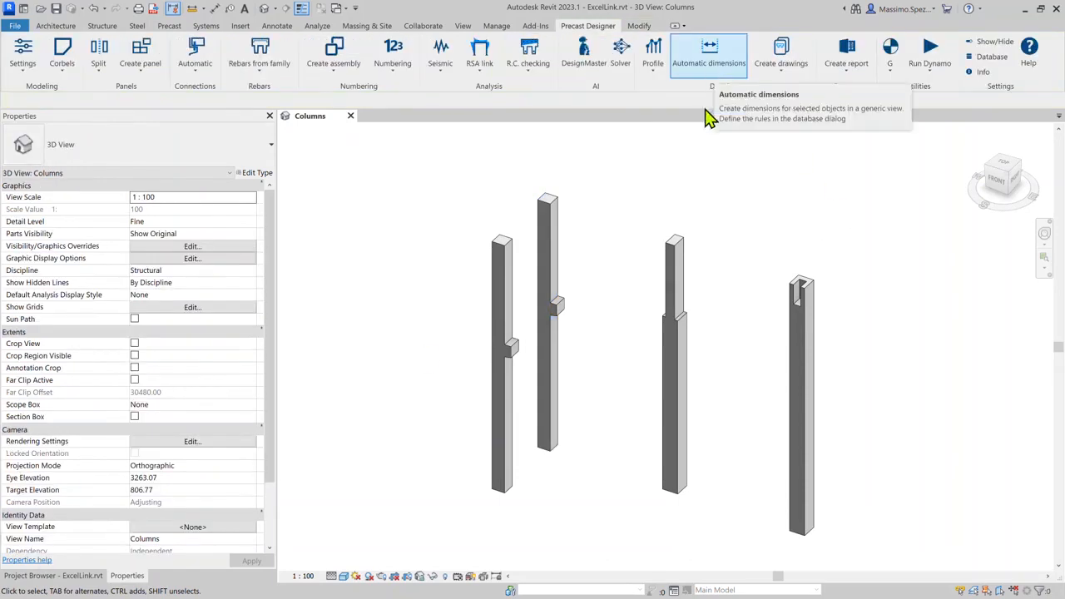
{"action": "left_click", "coordinate": [556, 213]}
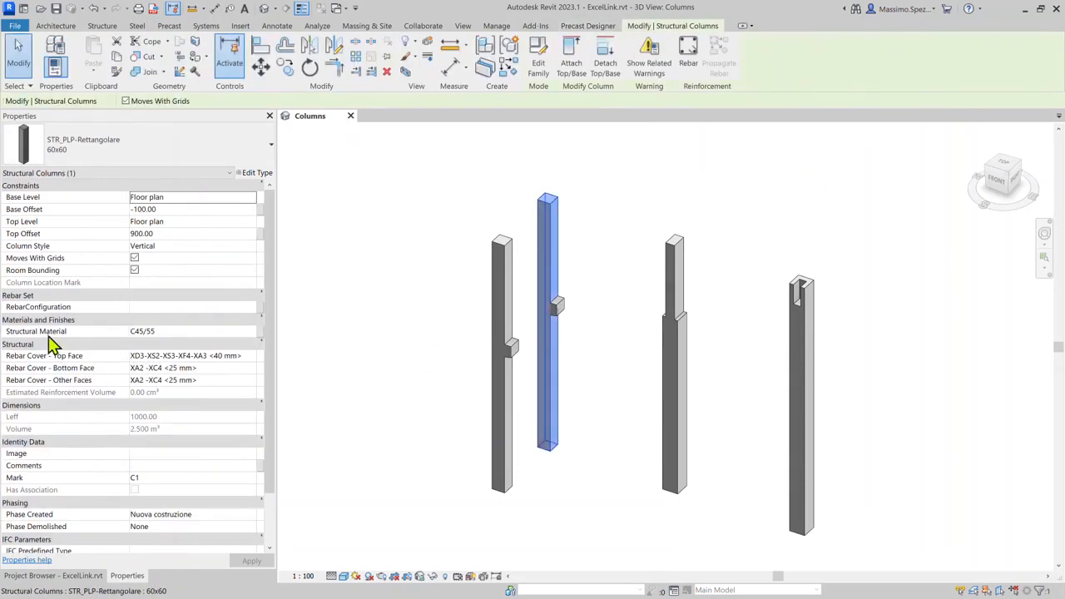
{"action": "left_click", "coordinate": [653, 200]}
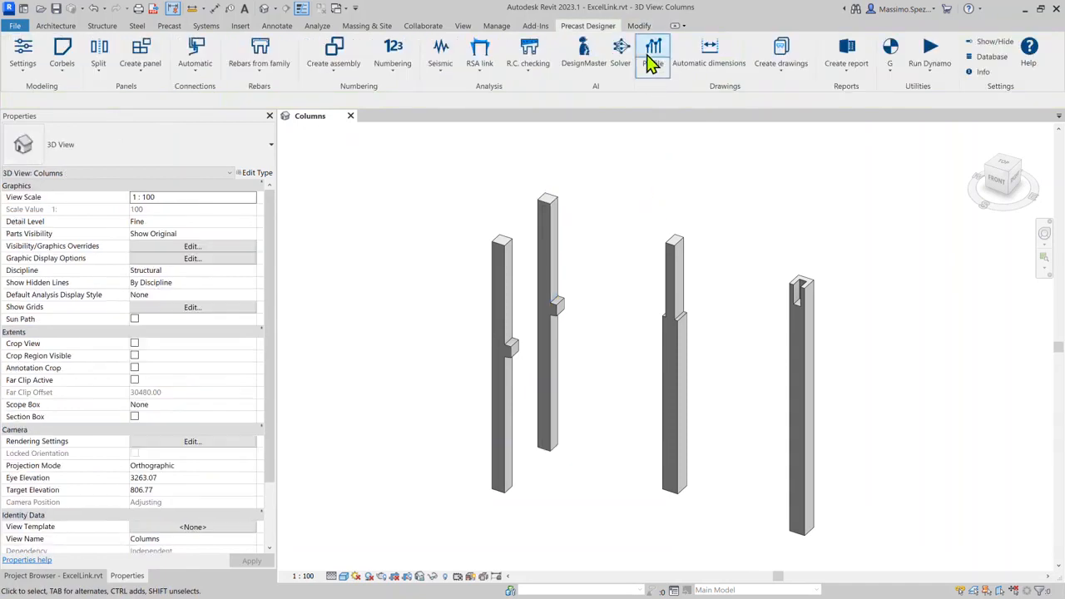
- Load the RevitToExcel.json configuration into the Excel report settings and set Columns.xlsx as the Excel template
{"action": "left_click", "coordinate": [845, 71]}
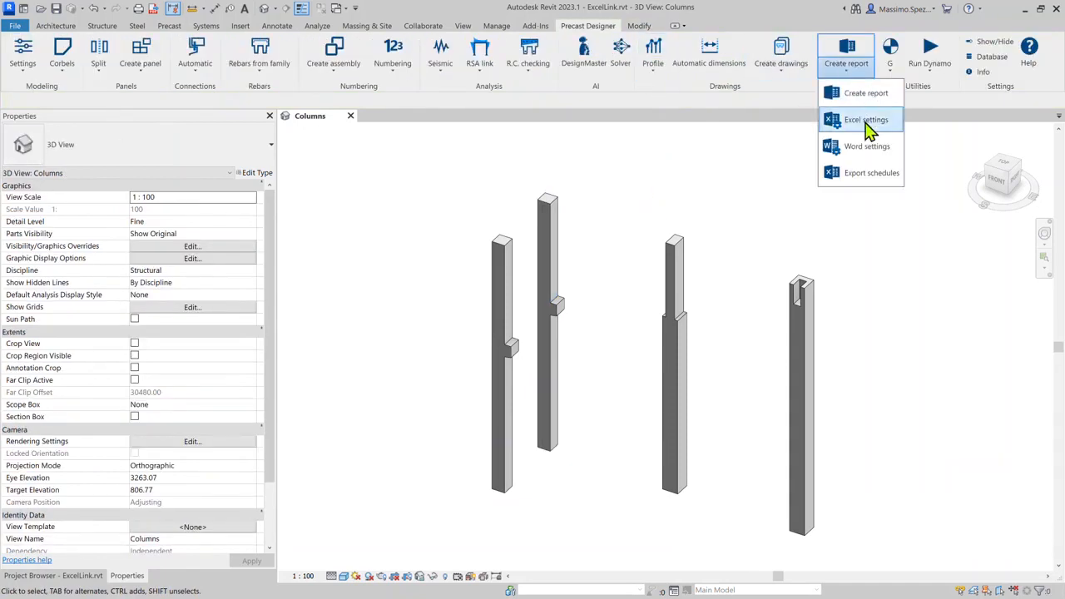
{"action": "left_click", "coordinate": [866, 121]}
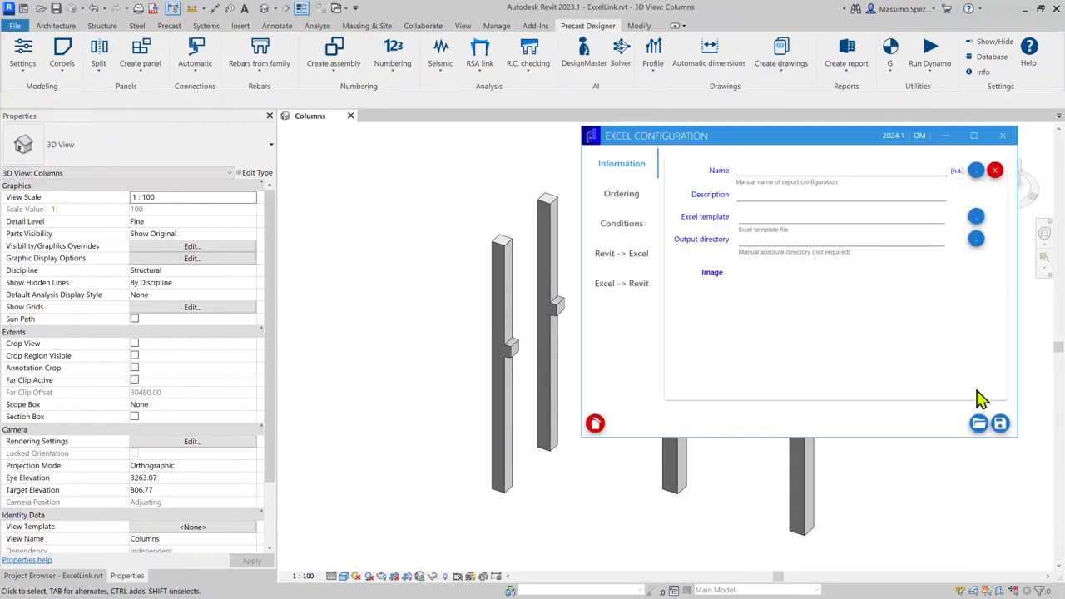
{"action": "left_click", "coordinate": [834, 239]}
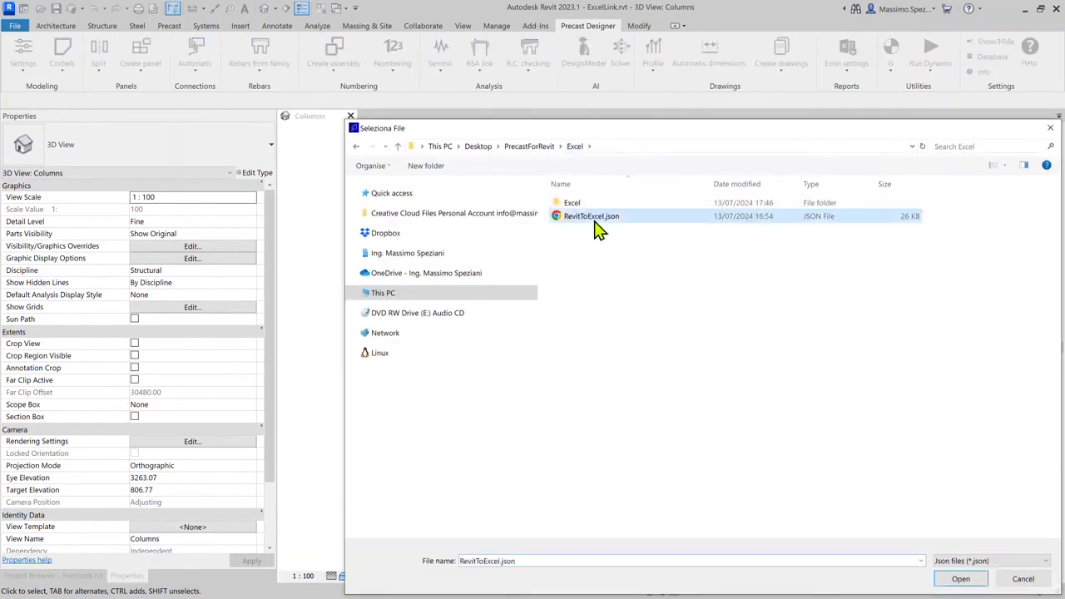
{"action": "double_click", "coordinate": [592, 203]}
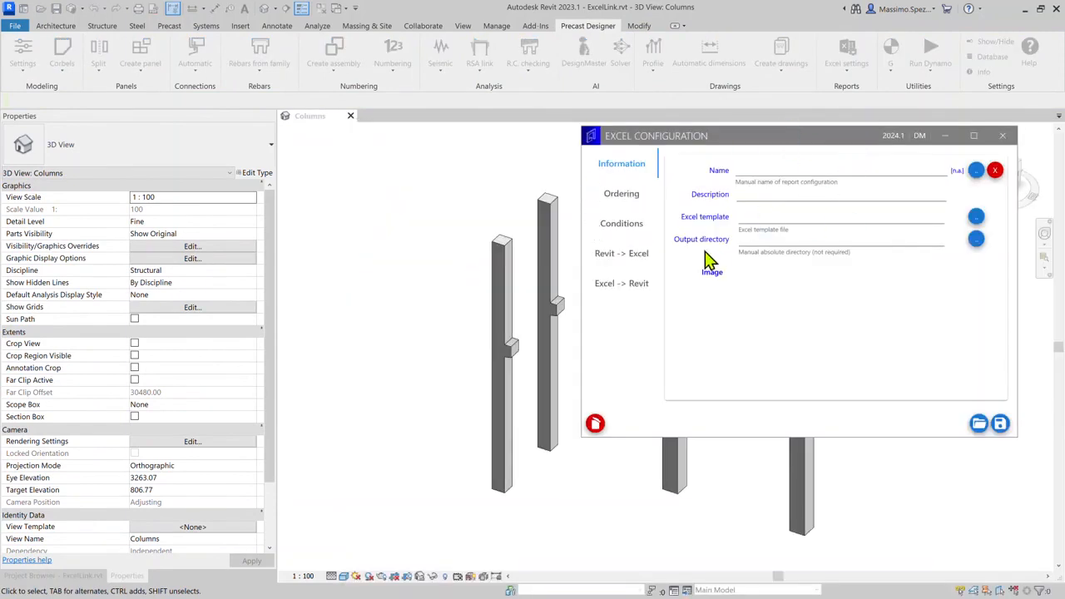
{"action": "left_click", "coordinate": [976, 217]}
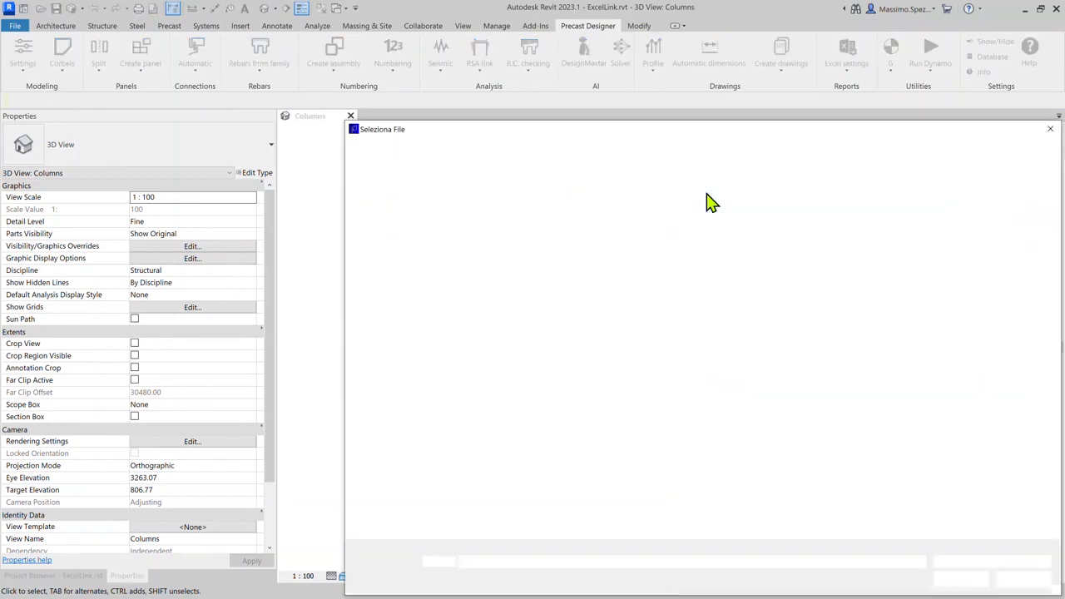
{"action": "double_click", "coordinate": [591, 205]}
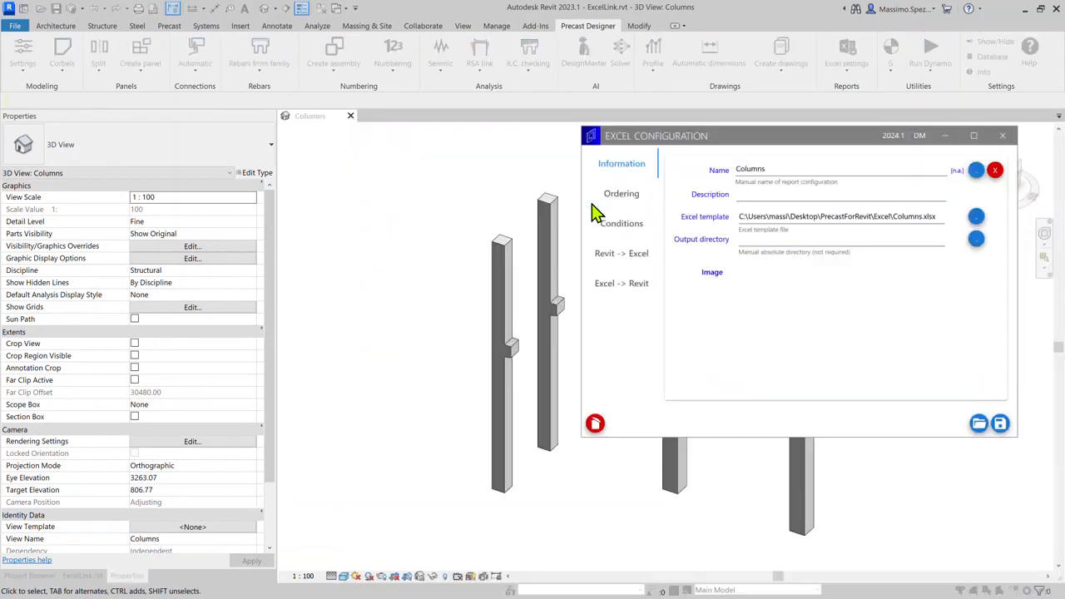
- Clear all the Revit-to-Excel parameter mappings: Mark, Count and Weight
{"action": "left_click", "coordinate": [633, 258]}
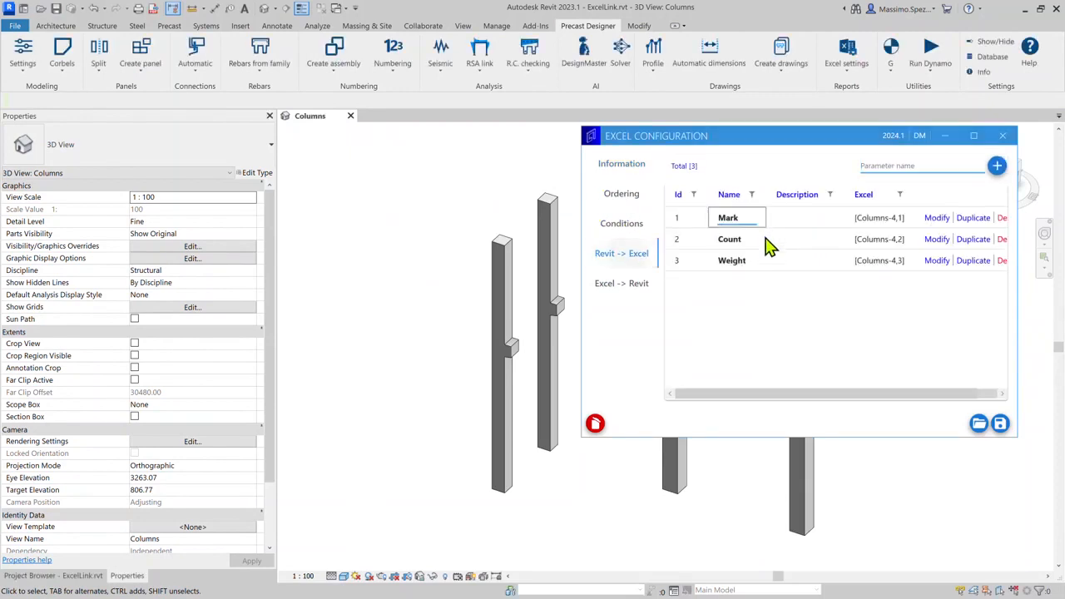
{"action": "left_click", "coordinate": [768, 265], "text": "shift"}
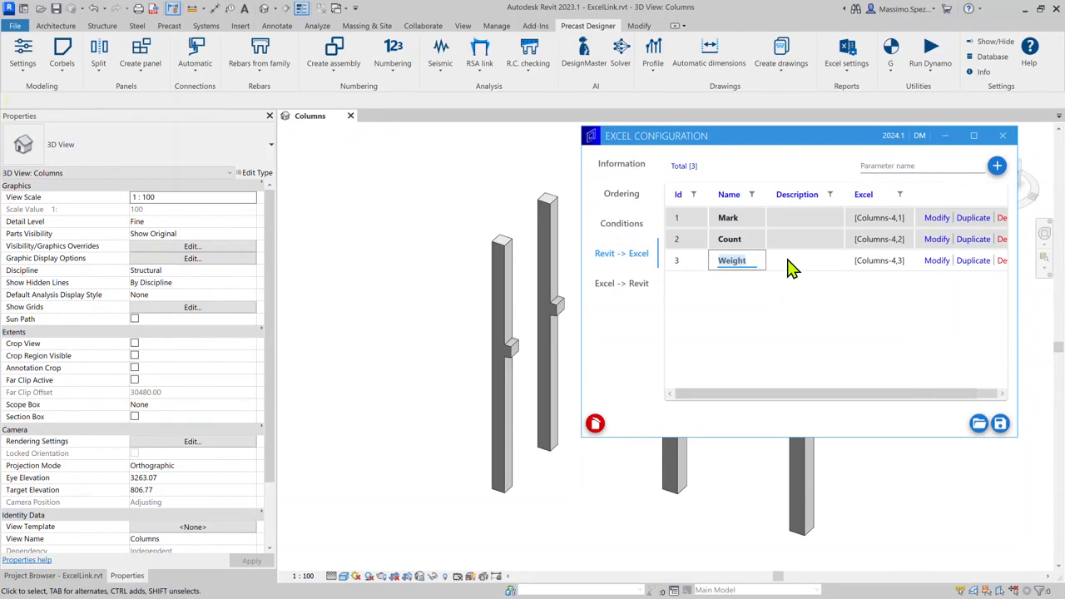
{"action": "right_click", "coordinate": [790, 267]}
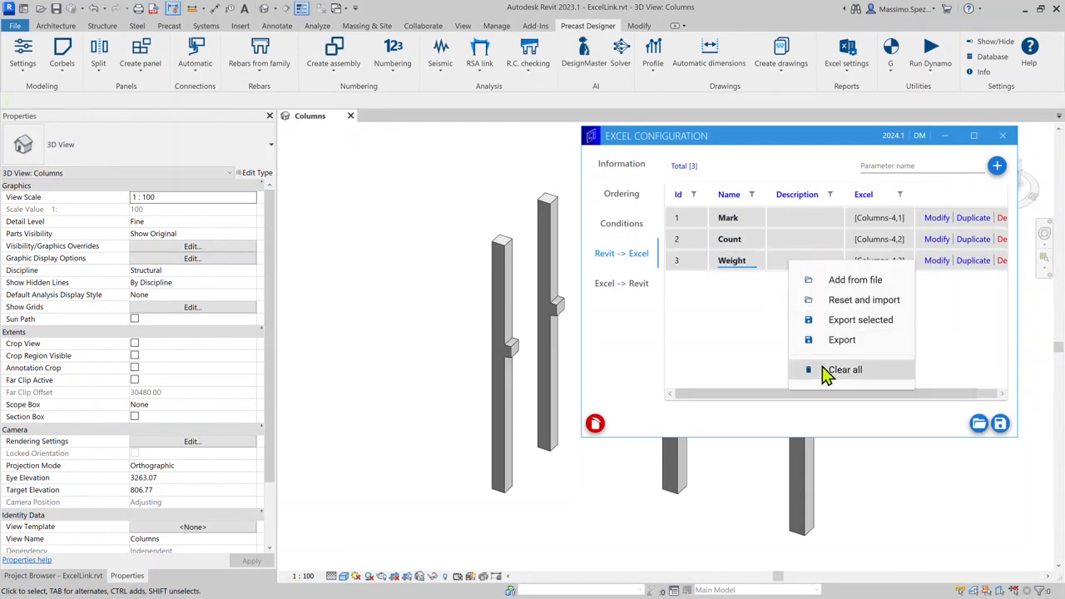
{"action": "left_click", "coordinate": [826, 371]}
- Add a parameter named RebarConfiguration to the Excel-to-Revit mapping
{"action": "left_click", "coordinate": [609, 287]}
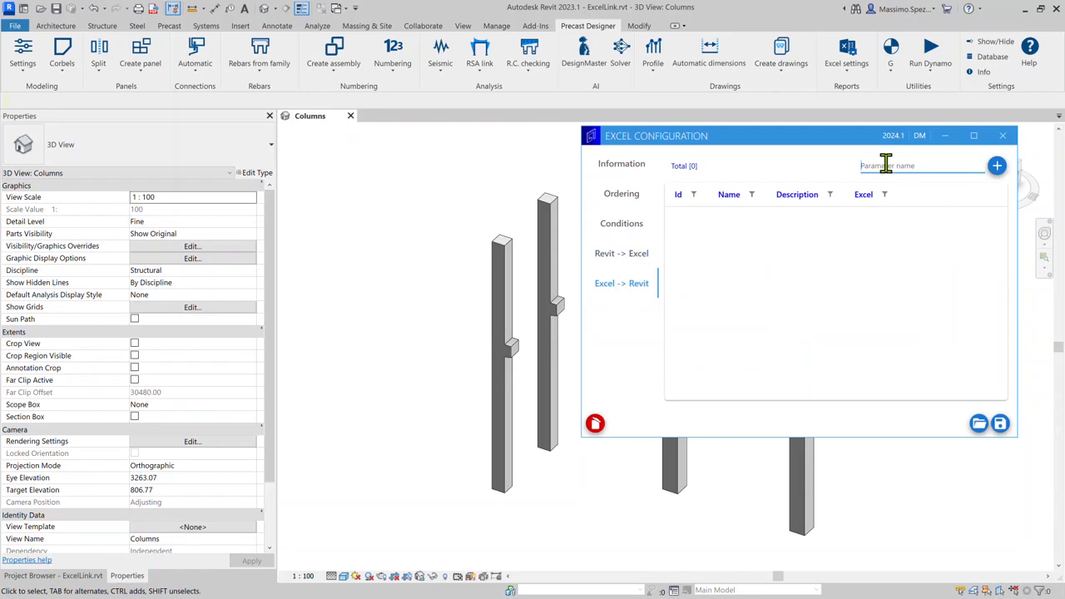
{"action": "left_click", "coordinate": [886, 165]}
{"action": "type", "text": "A"}
{"action": "left_click_drag", "start_coordinate": [880, 166], "coordinate": [924, 167]}
{"action": "left_click", "coordinate": [938, 165]}
{"action": "left_click", "coordinate": [994, 169]}
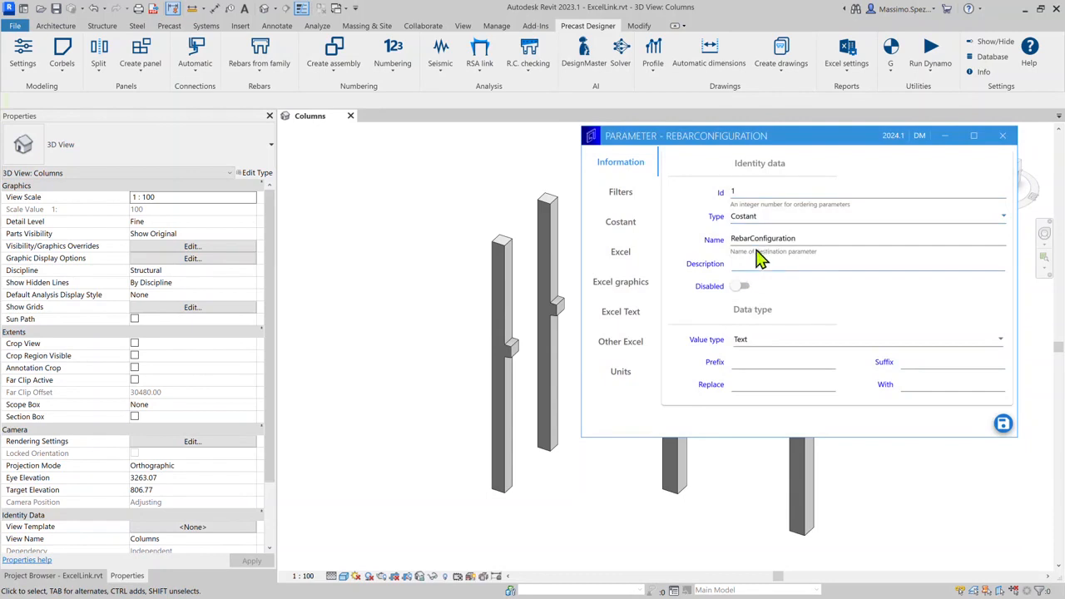
- Make RebarConfiguration read its value from Excel, using sheet Columns and starting row 4
{"action": "left_click", "coordinate": [625, 250]}
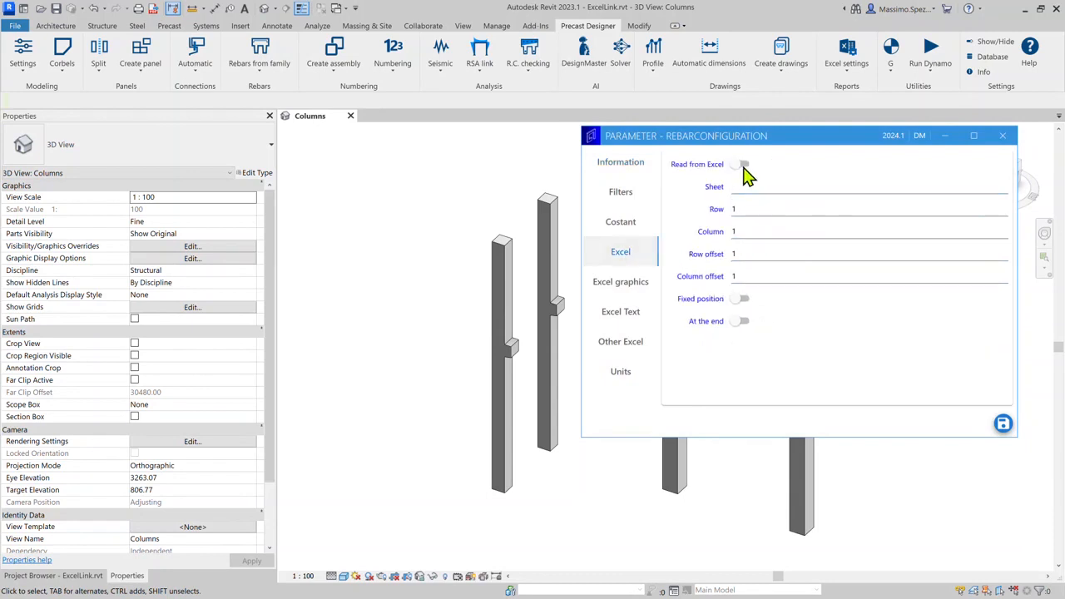
{"action": "left_click", "coordinate": [744, 166]}
{"action": "left_click", "coordinate": [752, 188]}
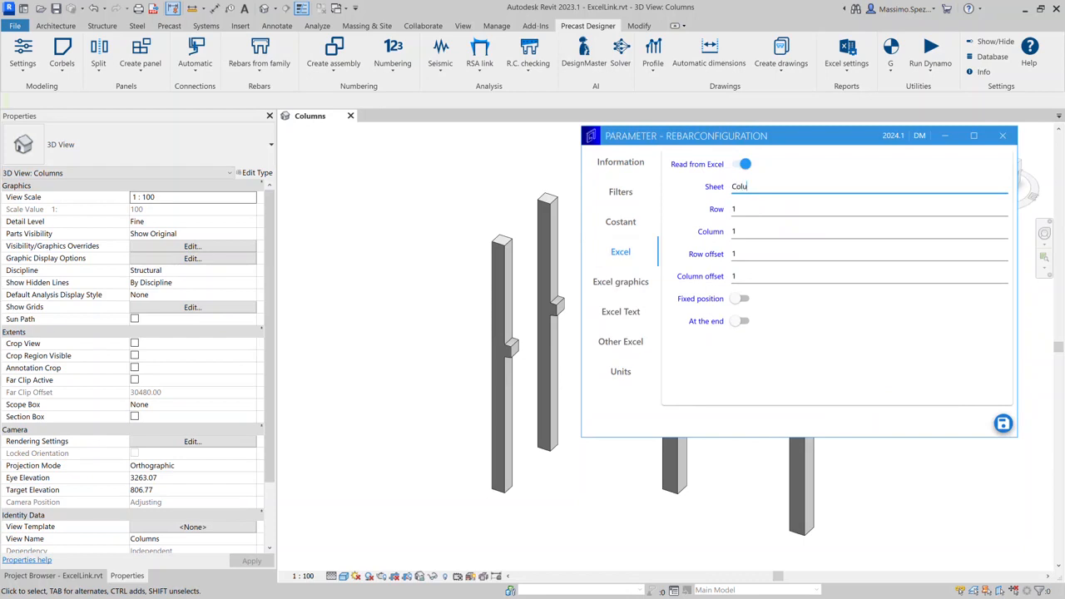
{"action": "left_click", "coordinate": [757, 209]}
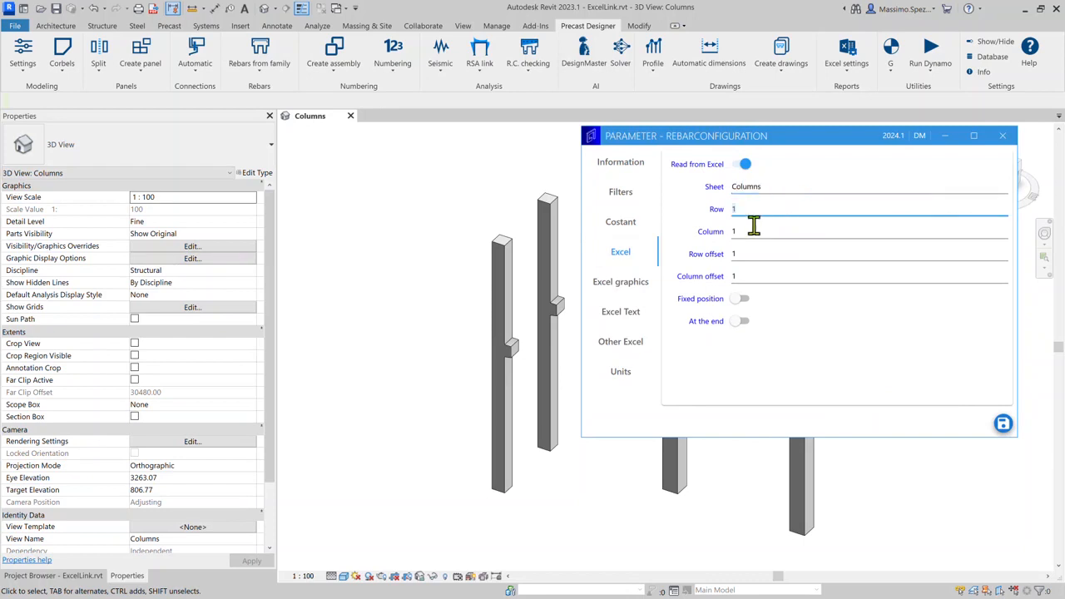
{"action": "double_click", "coordinate": [752, 230]}
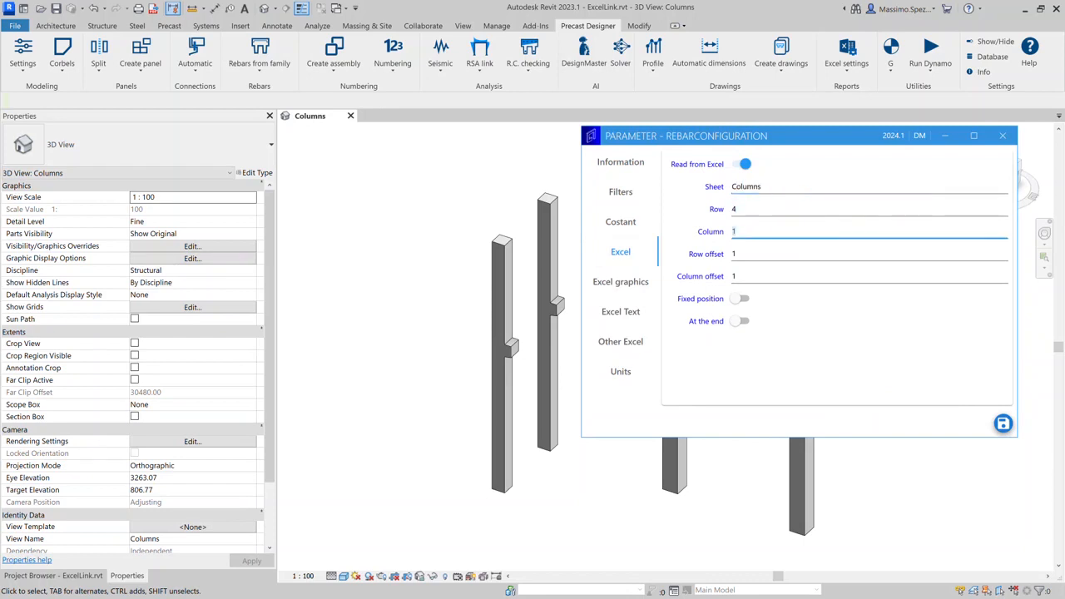
- Add a filter condition with variable A to the RebarConfiguration parameter
{"action": "left_click", "coordinate": [620, 192]}
{"action": "left_click", "coordinate": [807, 164]}
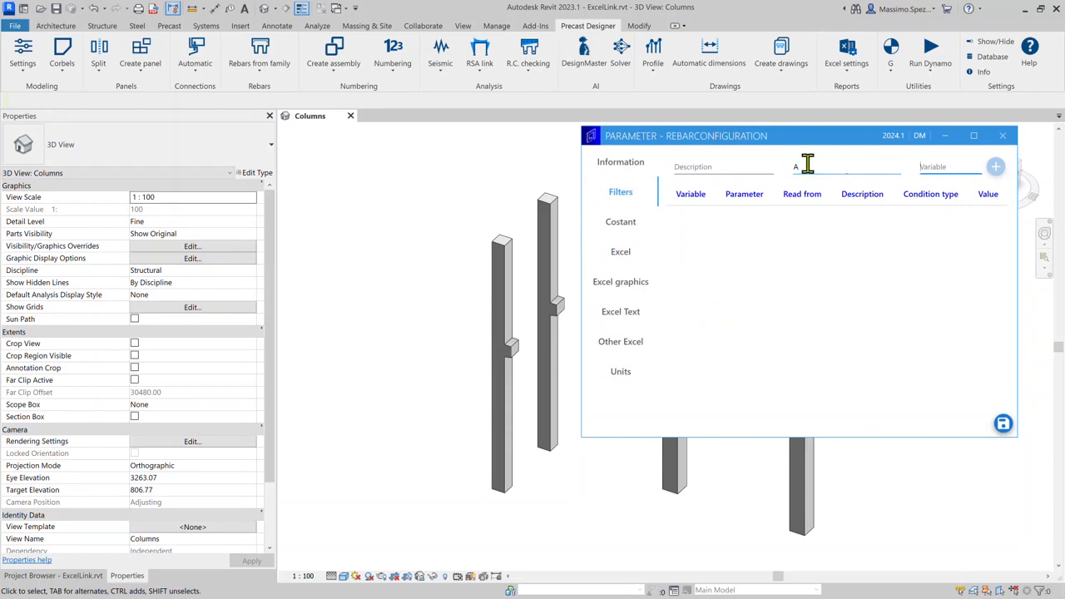
{"action": "type", "text": "A"}
{"action": "left_click", "coordinate": [996, 168]}
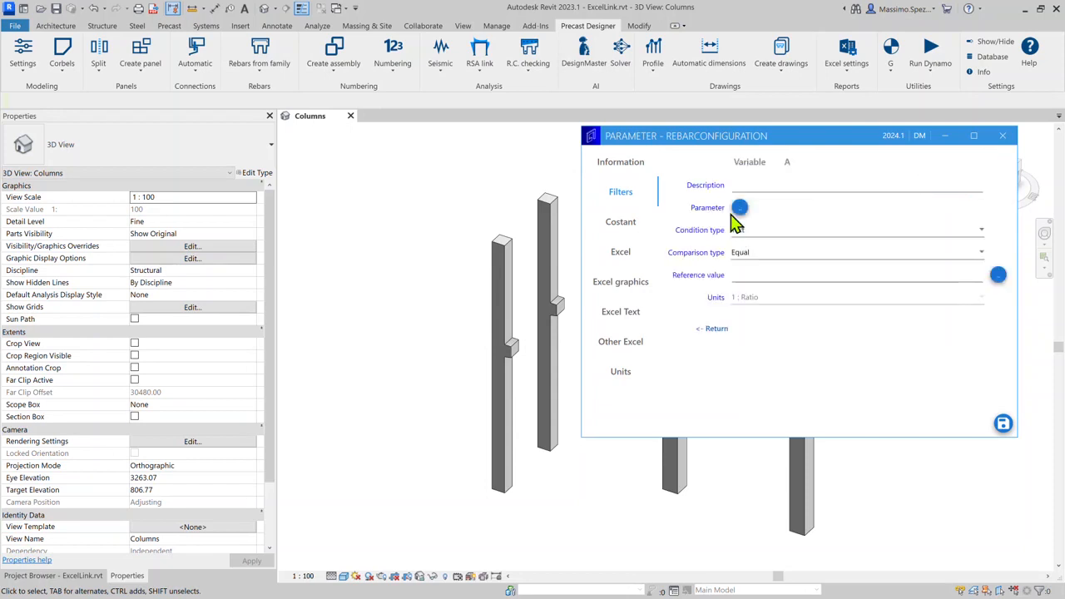
- Define the filter condition's parameter as a Mirror type named Mark
{"action": "left_click", "coordinate": [739, 208]}
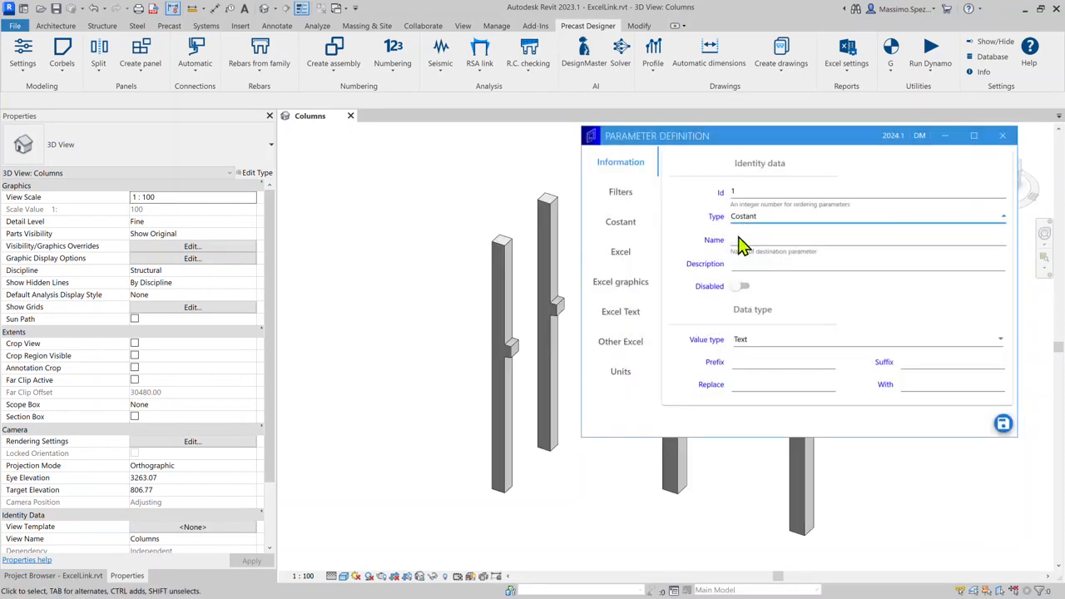
{"action": "left_click", "coordinate": [748, 259]}
{"action": "left_click", "coordinate": [744, 239]}
{"action": "type", "text": "Mark"}
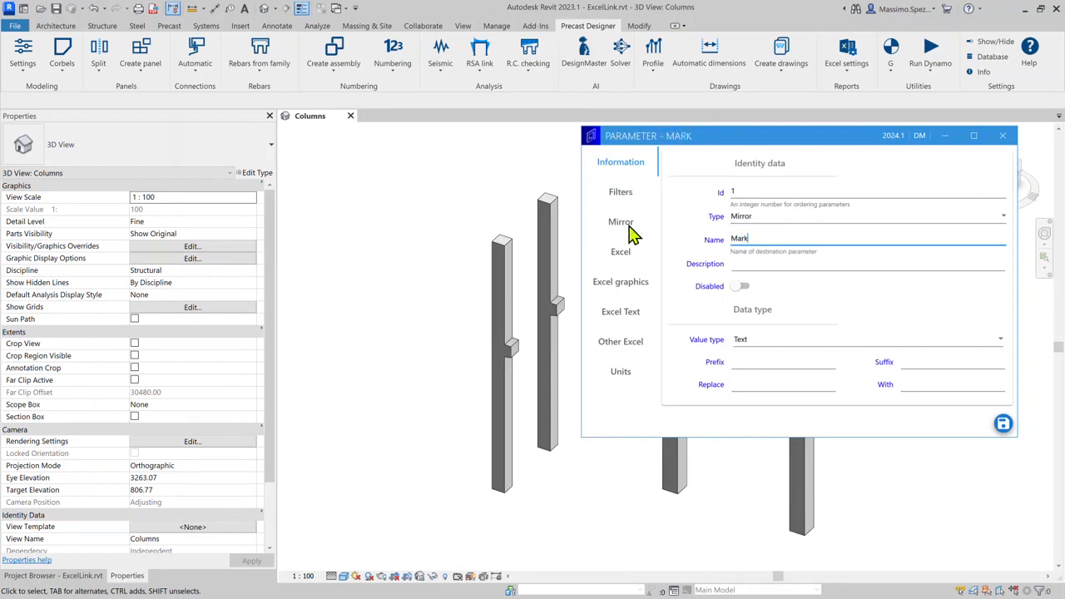
- Set the mirror's source element to Structural Columns and its source parameter to Mark, and save the definition
{"action": "left_click", "coordinate": [630, 225]}
{"action": "left_click", "coordinate": [768, 213]}
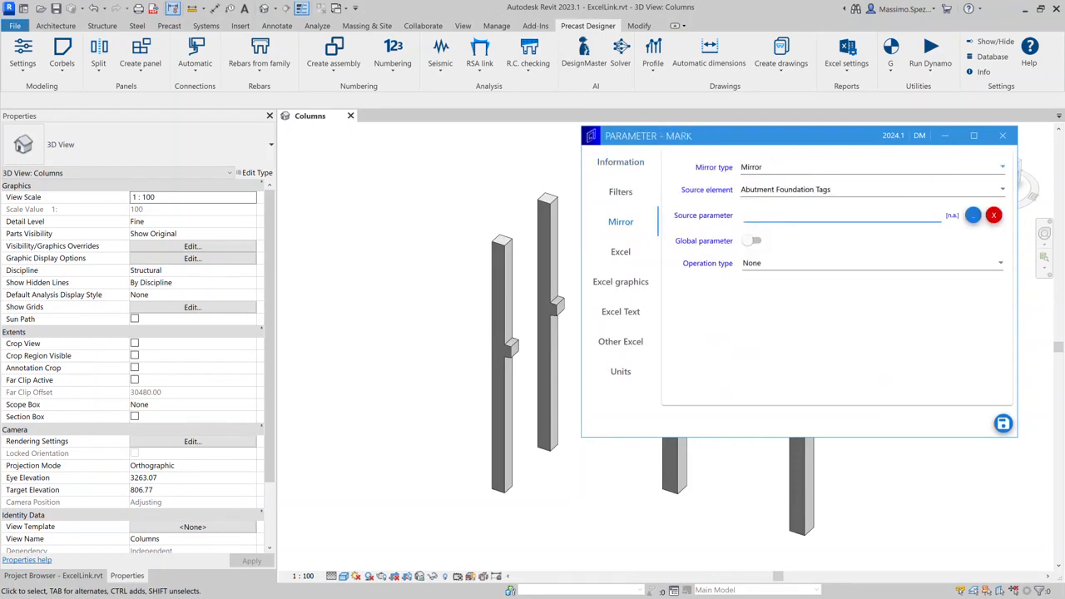
{"action": "left_click", "coordinate": [784, 193]}
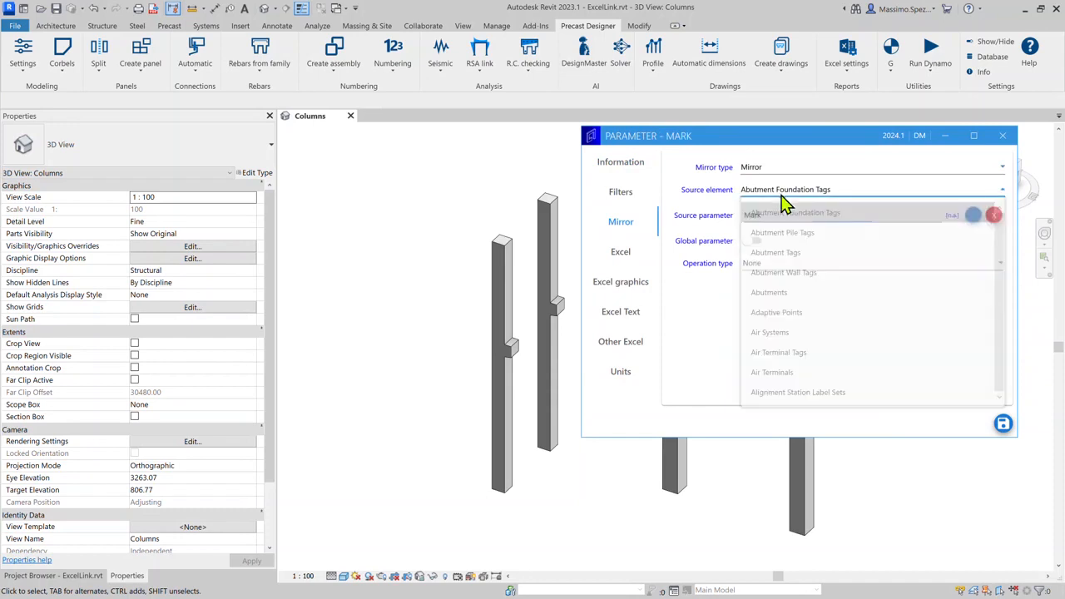
{"action": "scroll", "coordinate": [786, 214], "scroll_direction": "down", "scroll_amount": 15}
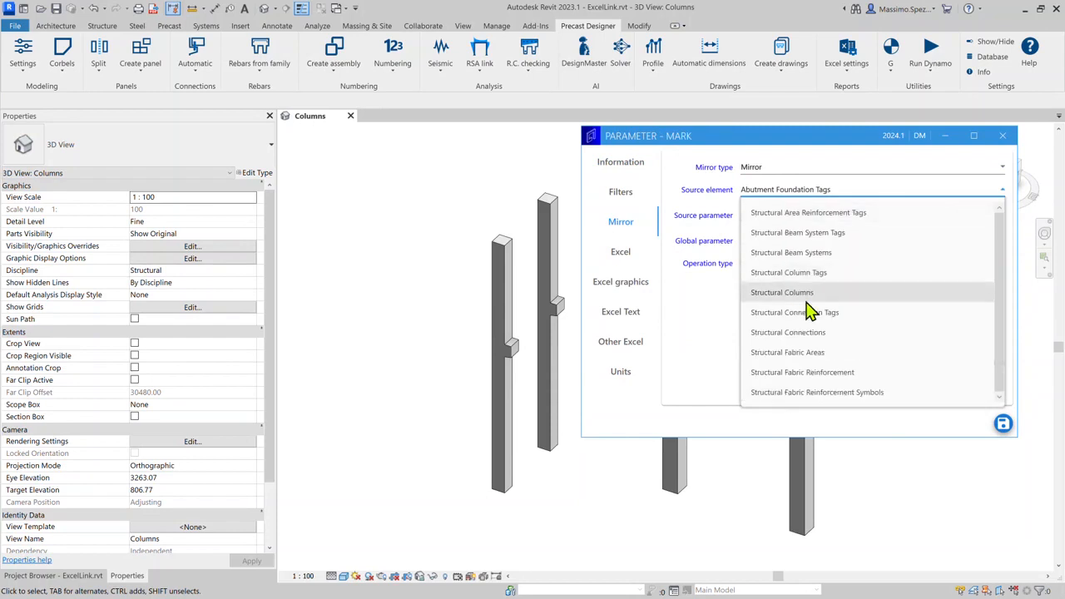
{"action": "left_click", "coordinate": [786, 293]}
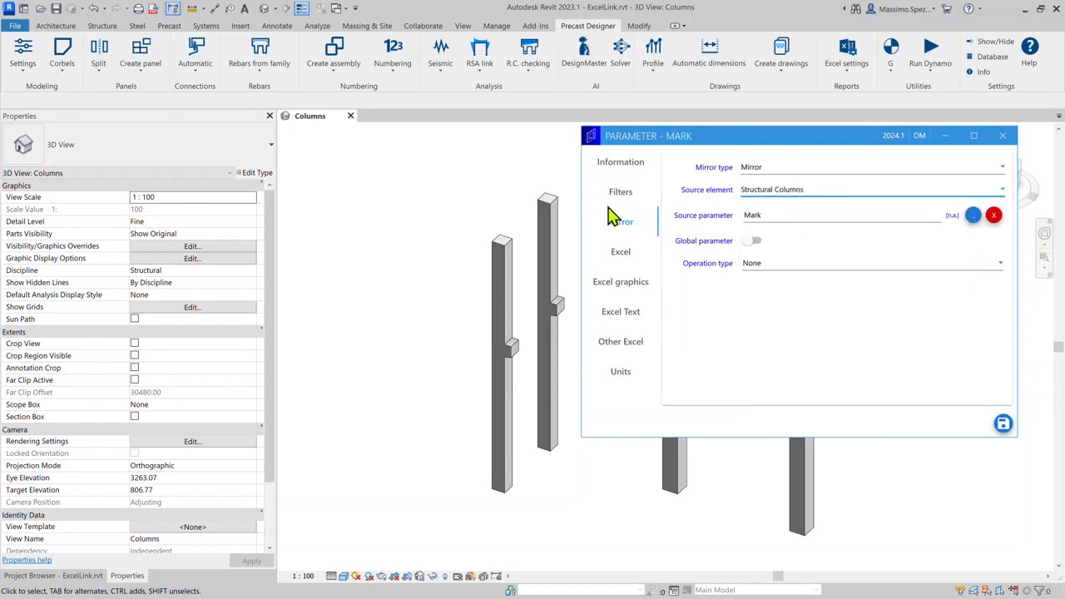
{"action": "left_click", "coordinate": [1002, 424]}
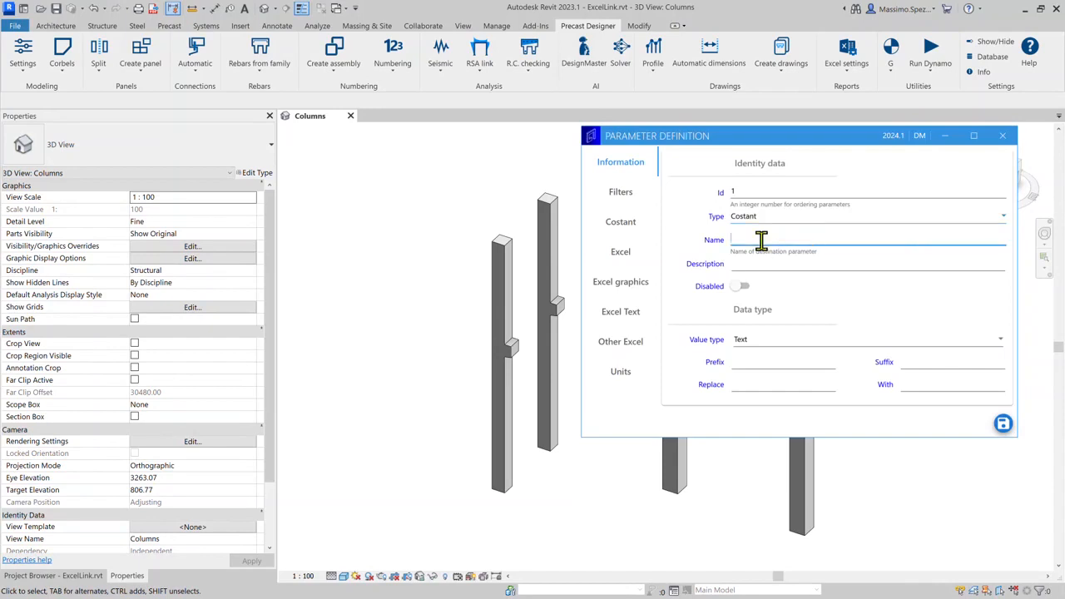
- Define the filter's reference value as a constant named RebarConfiguration, read from Excel sheet Columns at row 4
{"action": "type", "text": "RebarConfiguration"}
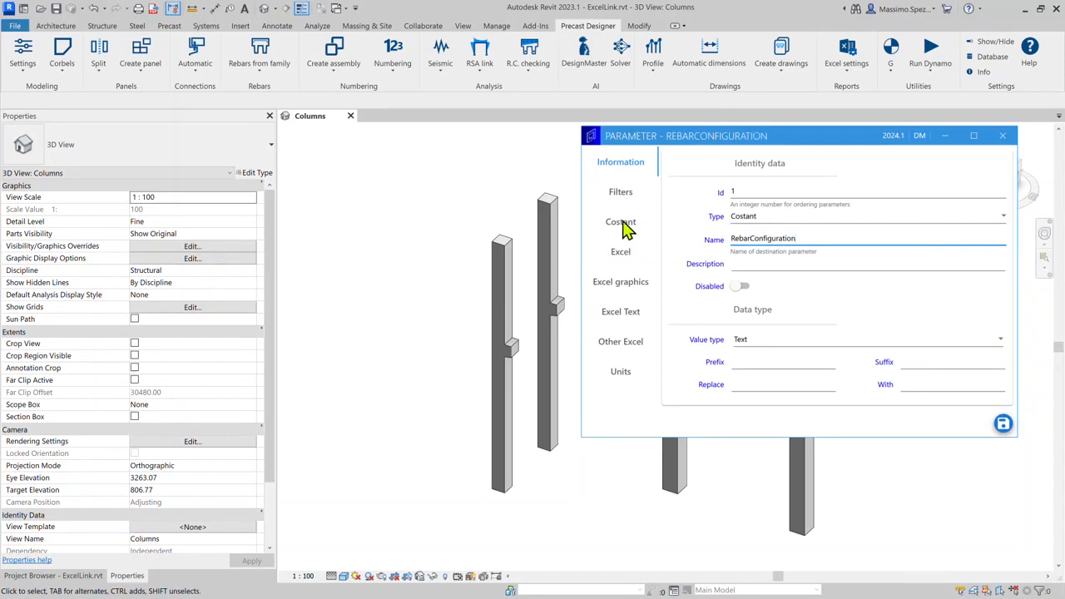
{"action": "left_click", "coordinate": [623, 225]}
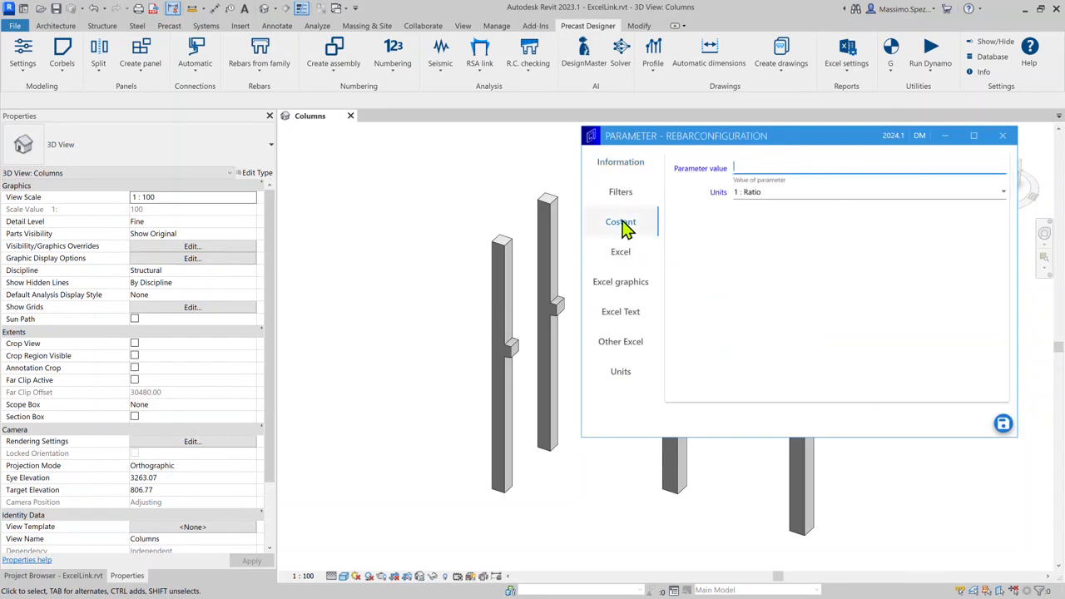
{"action": "left_click", "coordinate": [622, 251]}
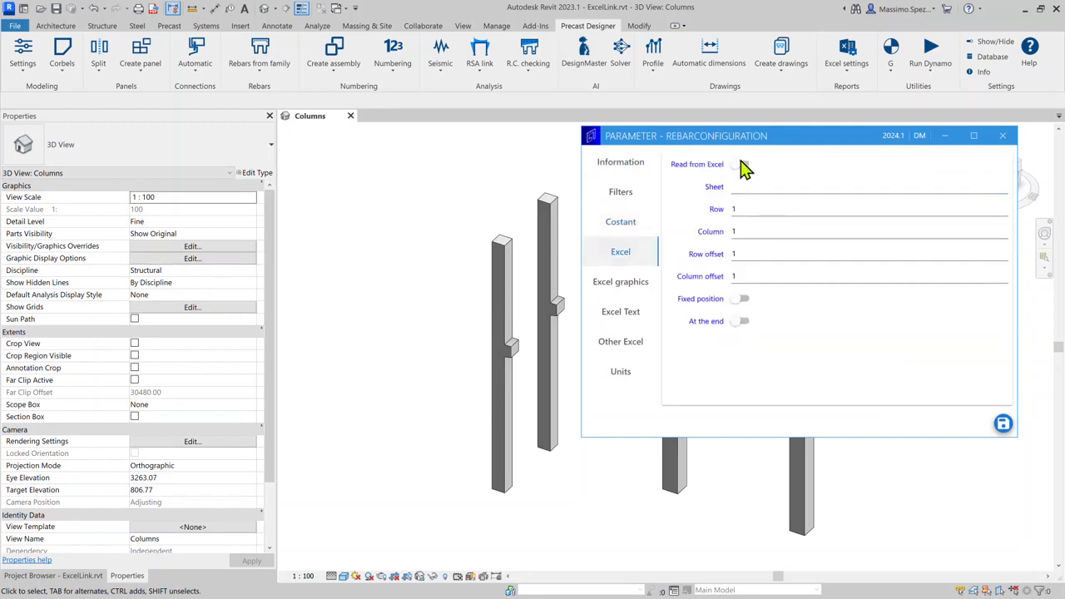
{"action": "left_click", "coordinate": [744, 165]}
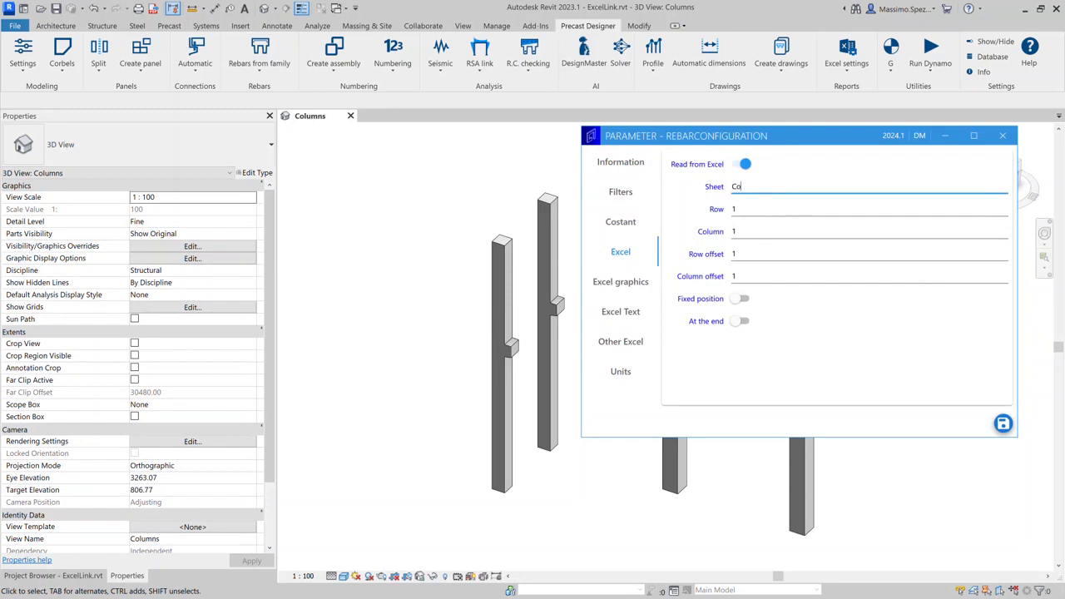
{"action": "double_click", "coordinate": [783, 208]}
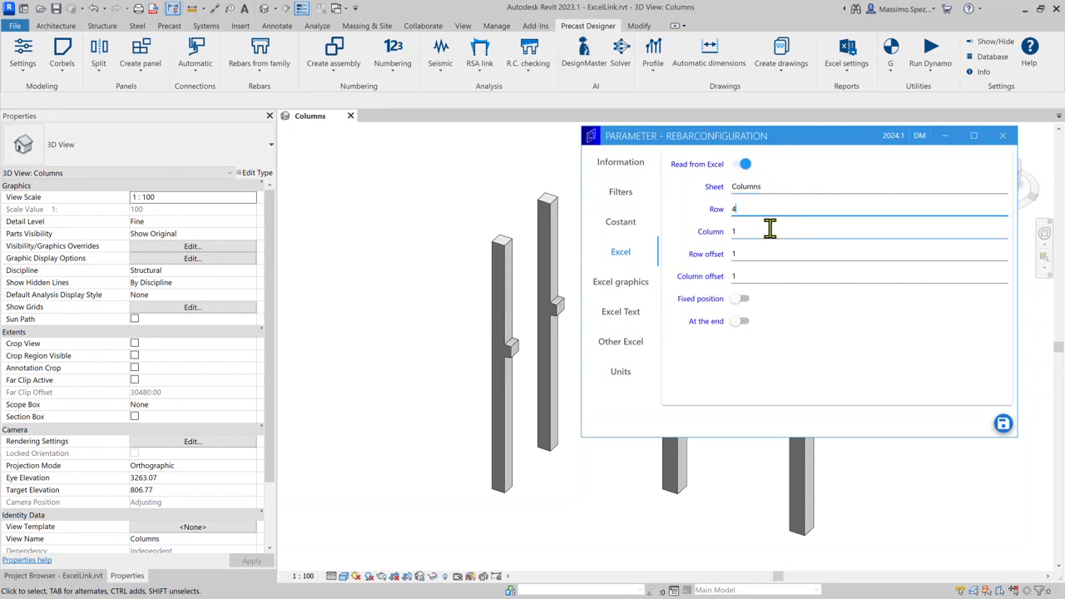
- Rename the reference value's parameter as Mark
{"action": "left_click", "coordinate": [623, 162]}
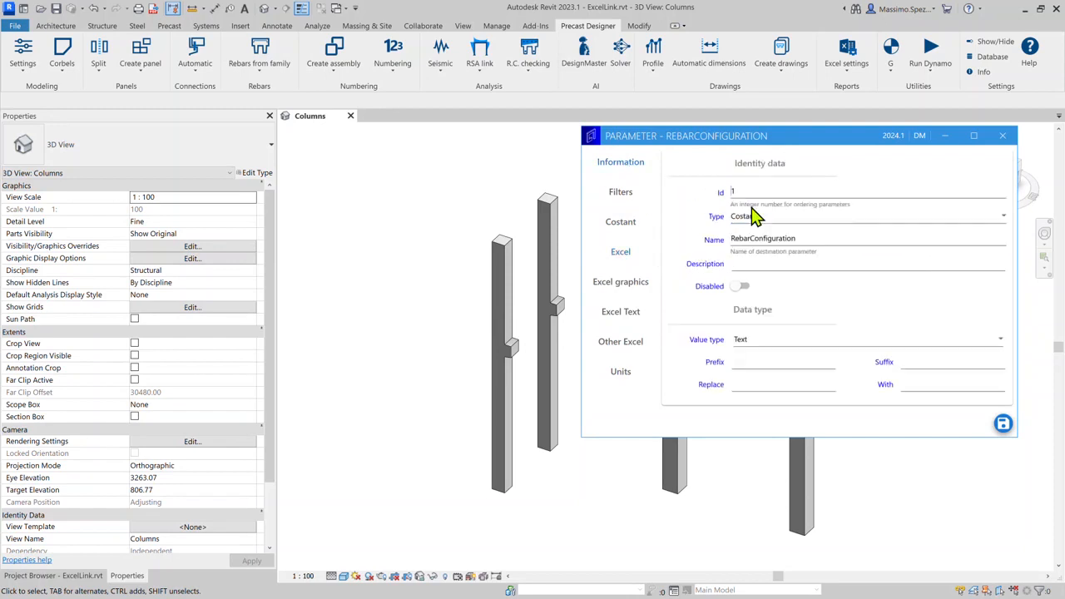
{"action": "double_click", "coordinate": [766, 237]}
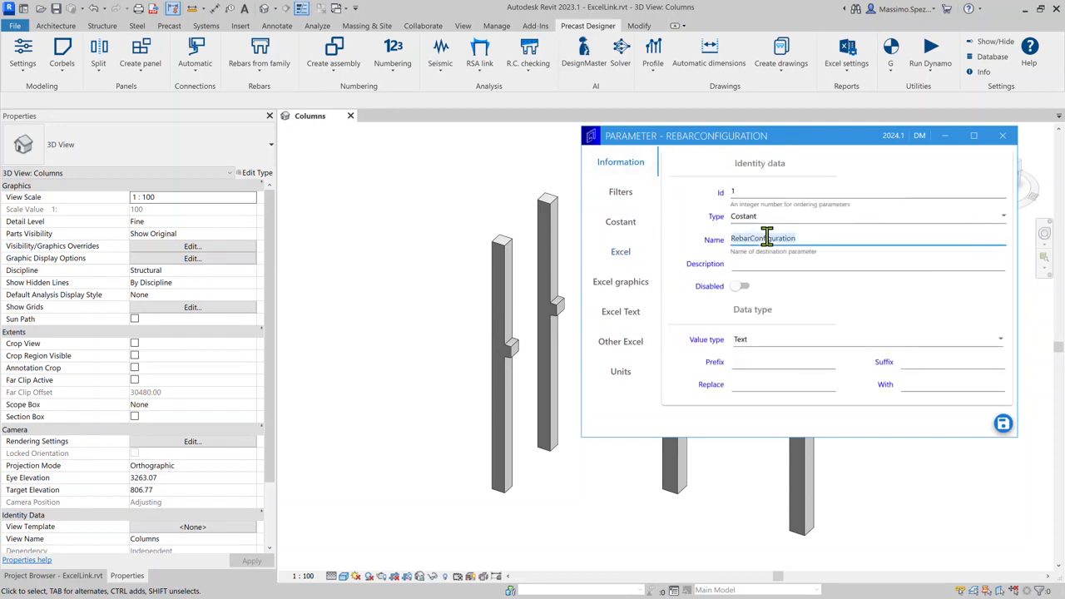
{"action": "type", "text": "Mark"}
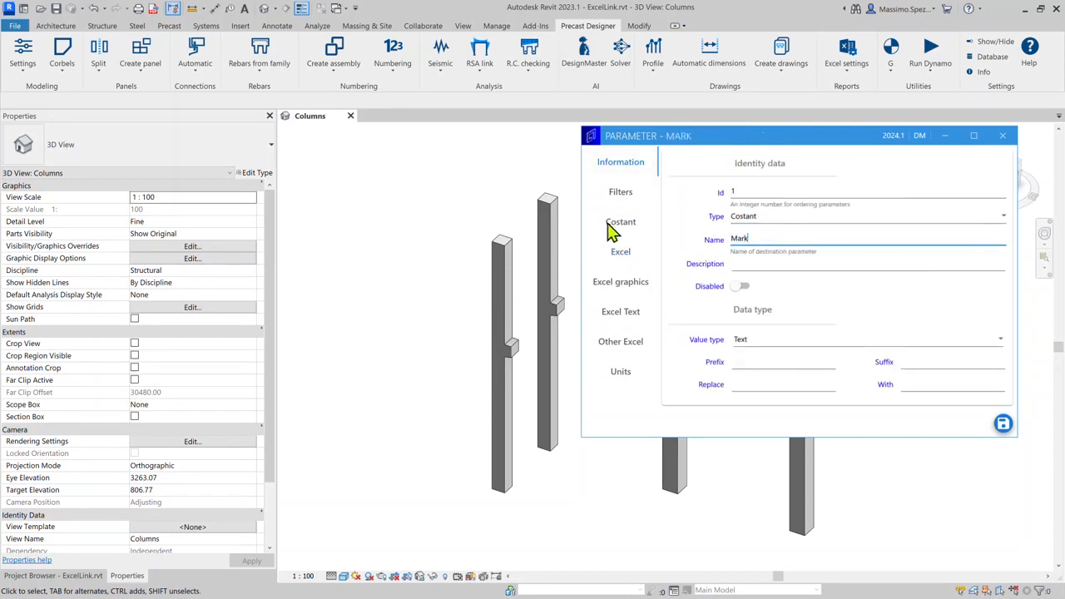
- Set the Mark reference value to read from row 4, column 1 of sheet Columns, and save the filter condition
{"action": "left_click", "coordinate": [625, 263]}
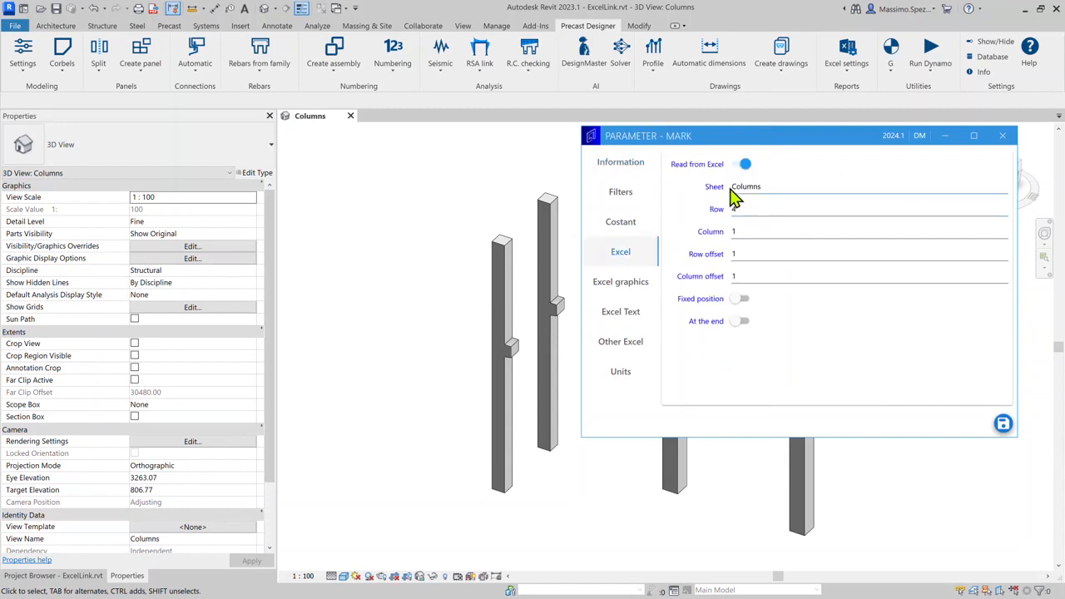
{"action": "left_click", "coordinate": [741, 231]}
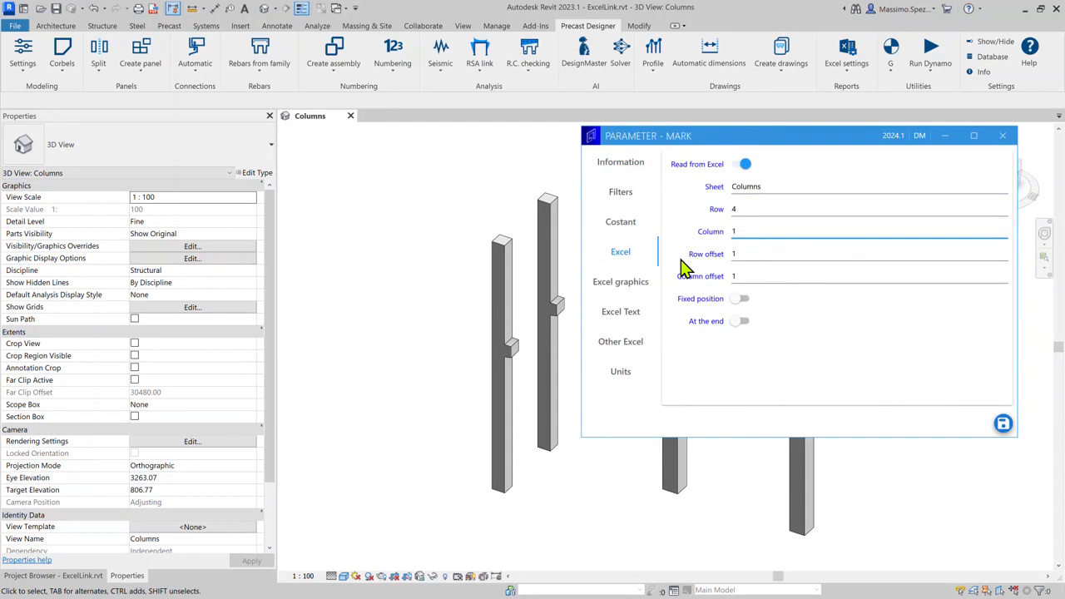
{"action": "left_click", "coordinate": [1002, 423]}
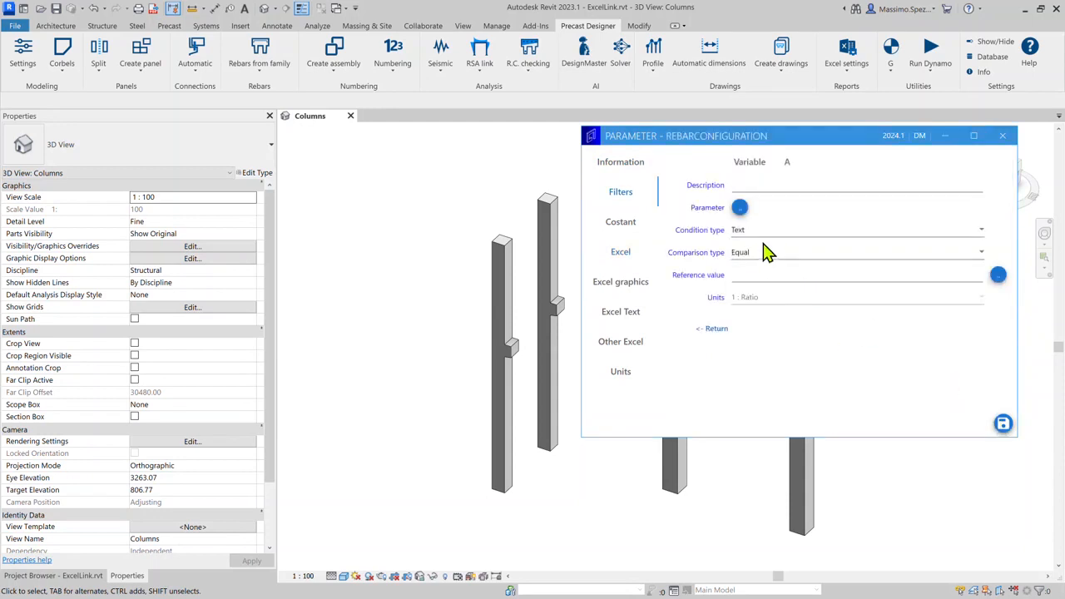
{"action": "left_click", "coordinate": [717, 329]}
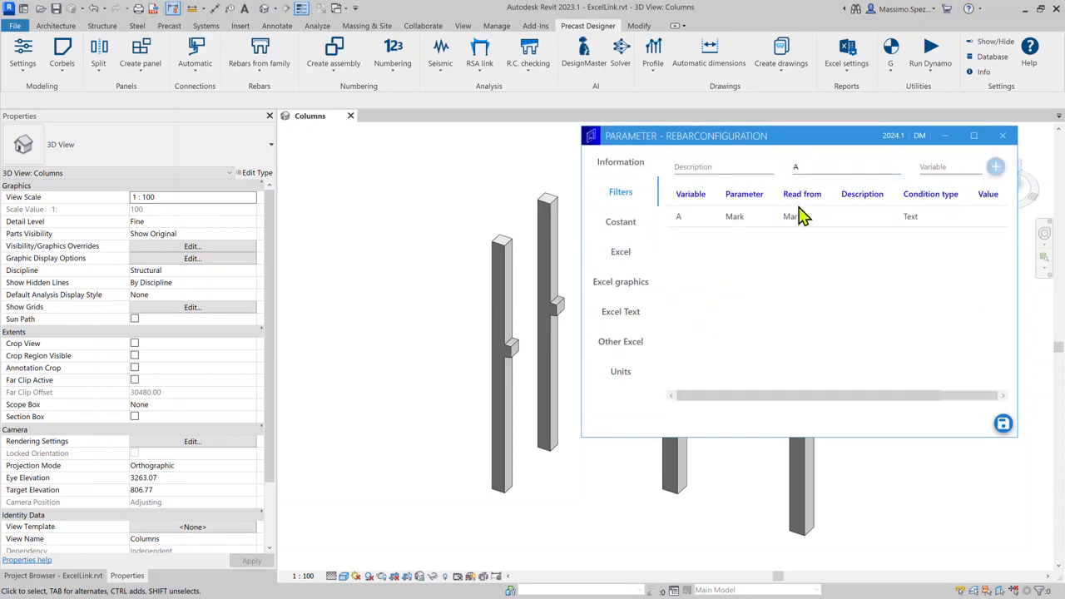
- Enable joining cells for RebarConfiguration with 10 rows and 1 column, and save the parameter
{"action": "left_click", "coordinate": [629, 344]}
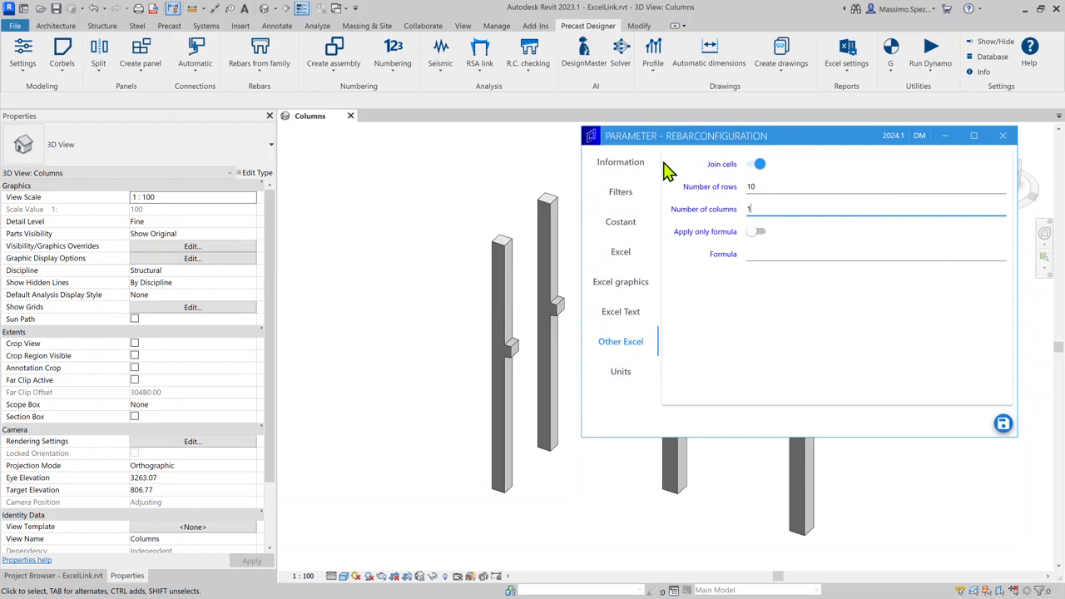
{"action": "left_click", "coordinate": [1002, 427]}
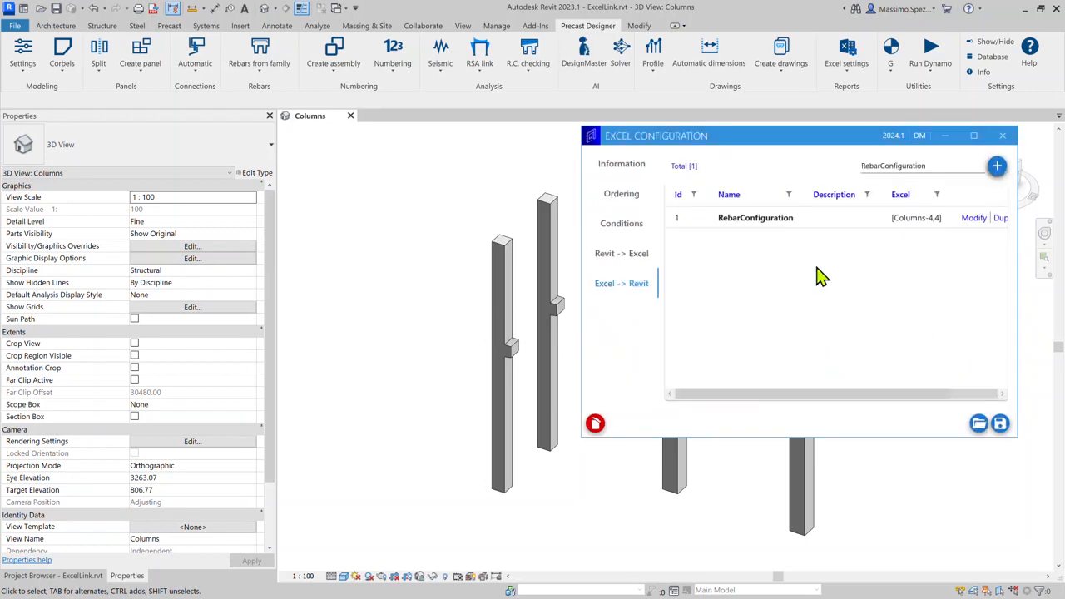
- Save the Excel configuration over the existing file ExcelToRevit.json and close the configuration window
{"action": "left_click", "coordinate": [964, 396]}
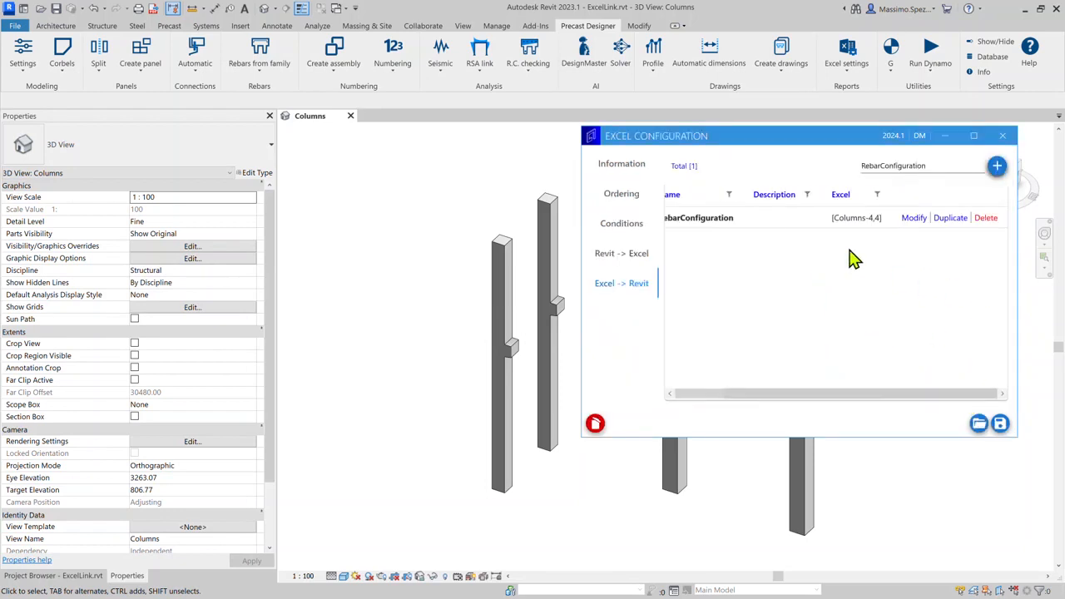
{"action": "left_click", "coordinate": [999, 424]}
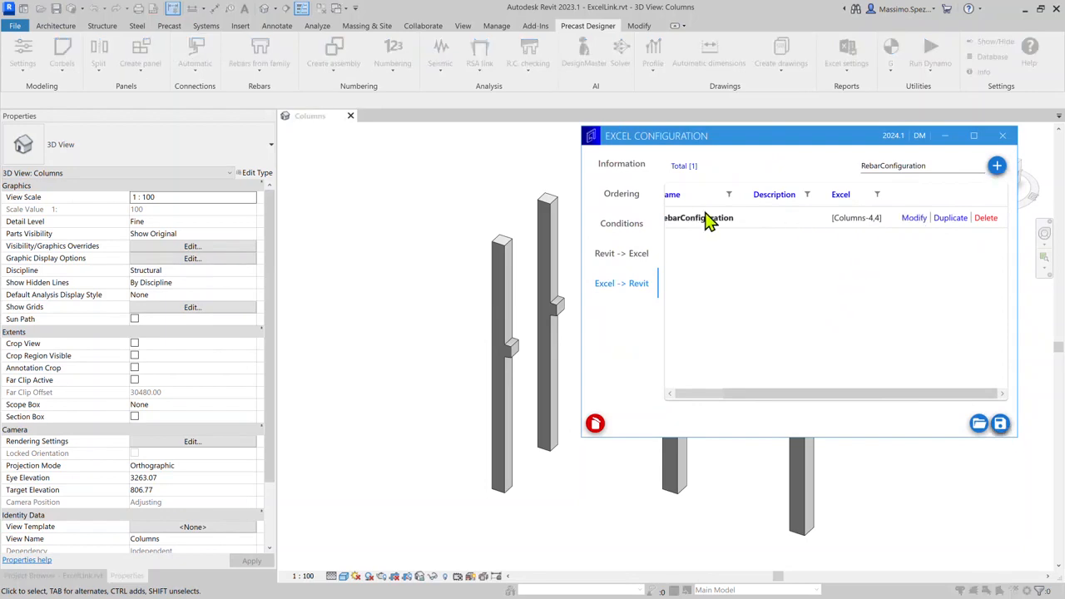
{"action": "double_click", "coordinate": [652, 208]}
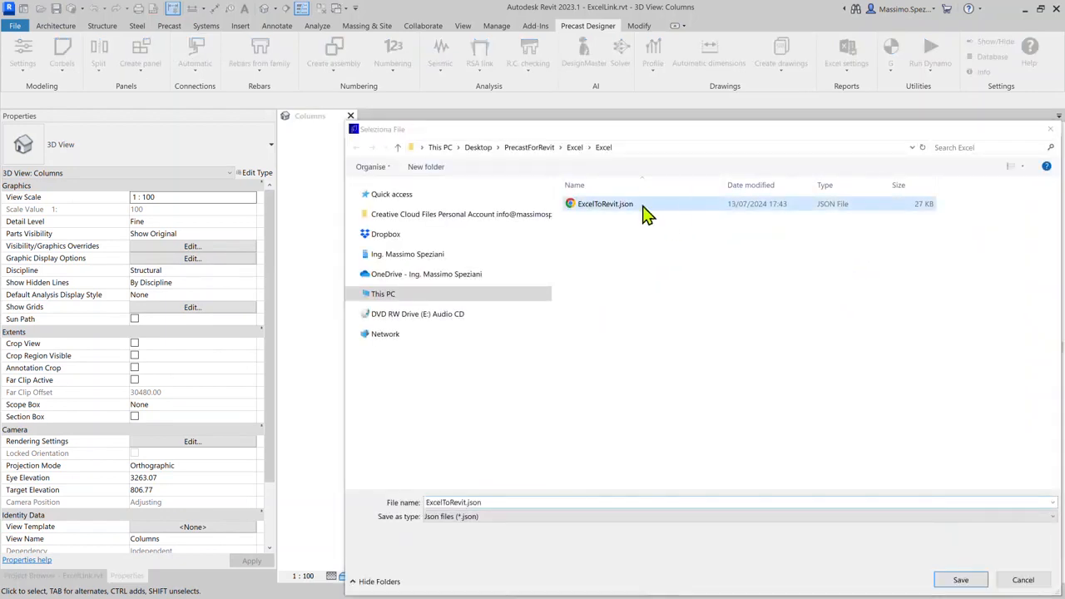
{"action": "left_click", "coordinate": [614, 308]}
{"action": "left_click", "coordinate": [1001, 136]}
- Select all elements in the 3D view and filter the selection to Structural Columns only
{"action": "left_click_drag", "start_coordinate": [931, 580], "coordinate": [934, 554]}
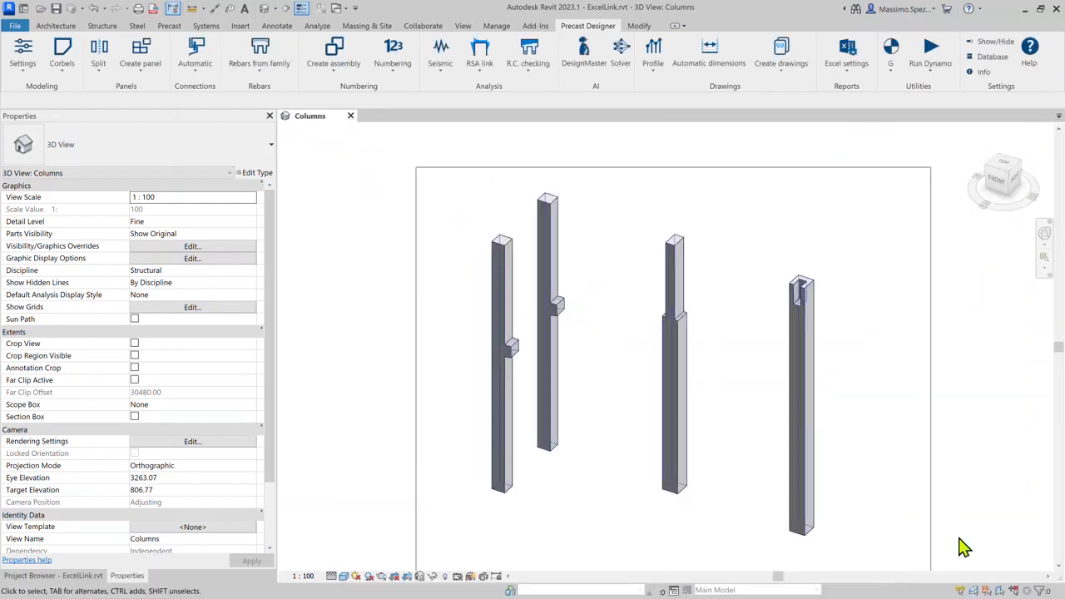
{"action": "left_click", "coordinate": [1042, 591]}
{"action": "left_click", "coordinate": [438, 141]}
{"action": "left_click", "coordinate": [252, 120]}
{"action": "left_click", "coordinate": [341, 296]}
- Add the saved Columns configuration as a report and run it on the selected structural columns
{"action": "left_click", "coordinate": [589, 26]}
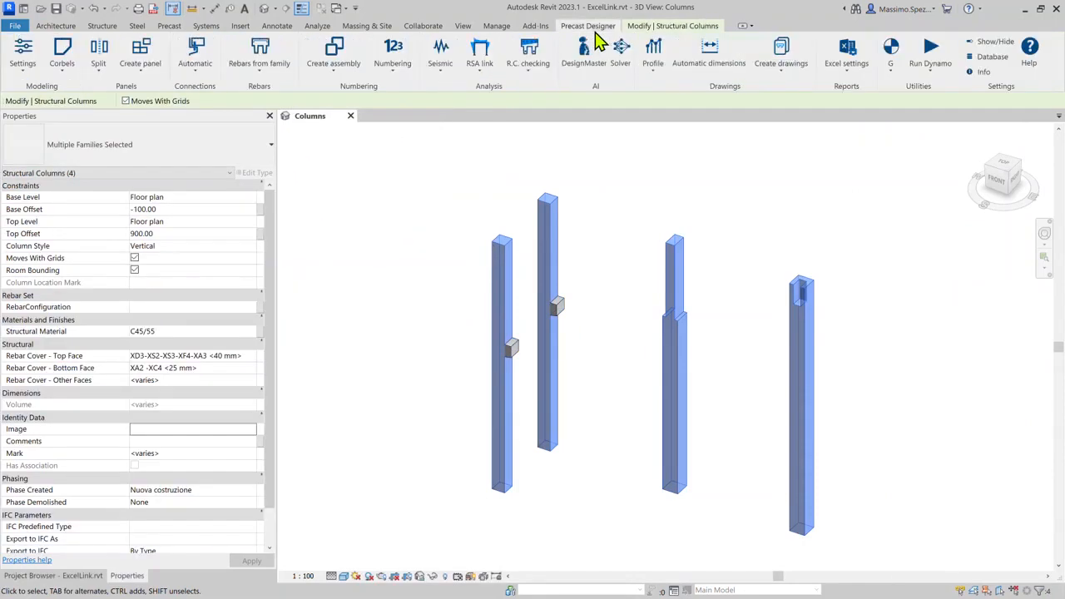
{"action": "left_click", "coordinate": [842, 72]}
{"action": "left_click", "coordinate": [842, 100]}
{"action": "left_click", "coordinate": [1028, 134]}
{"action": "double_click", "coordinate": [608, 176]}
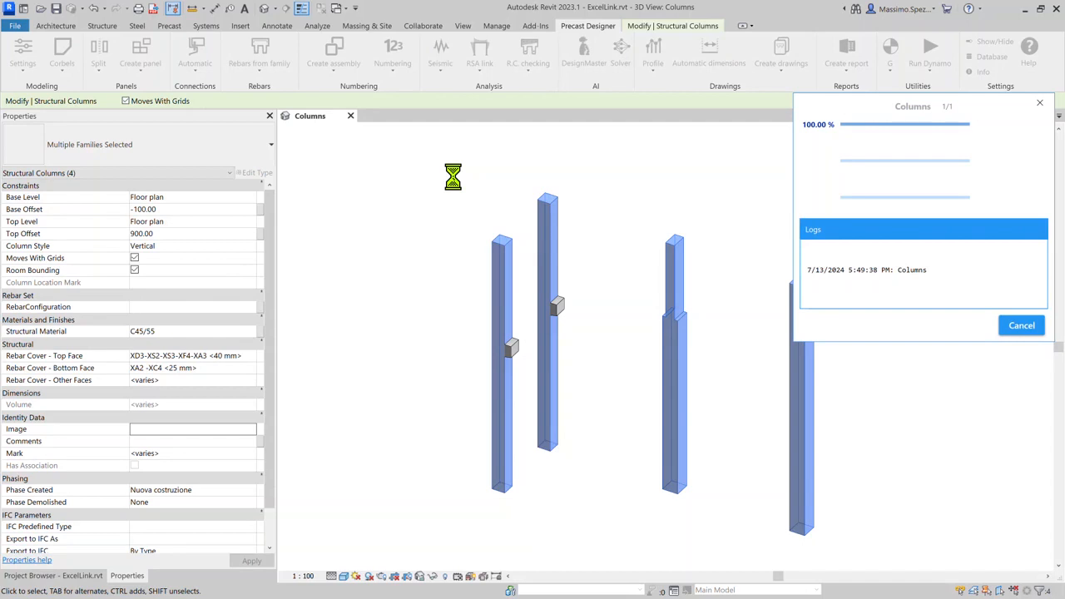
- Check the RebarConfiguration and Mark values of each of the four structural columns
{"action": "left_click", "coordinate": [474, 228]}
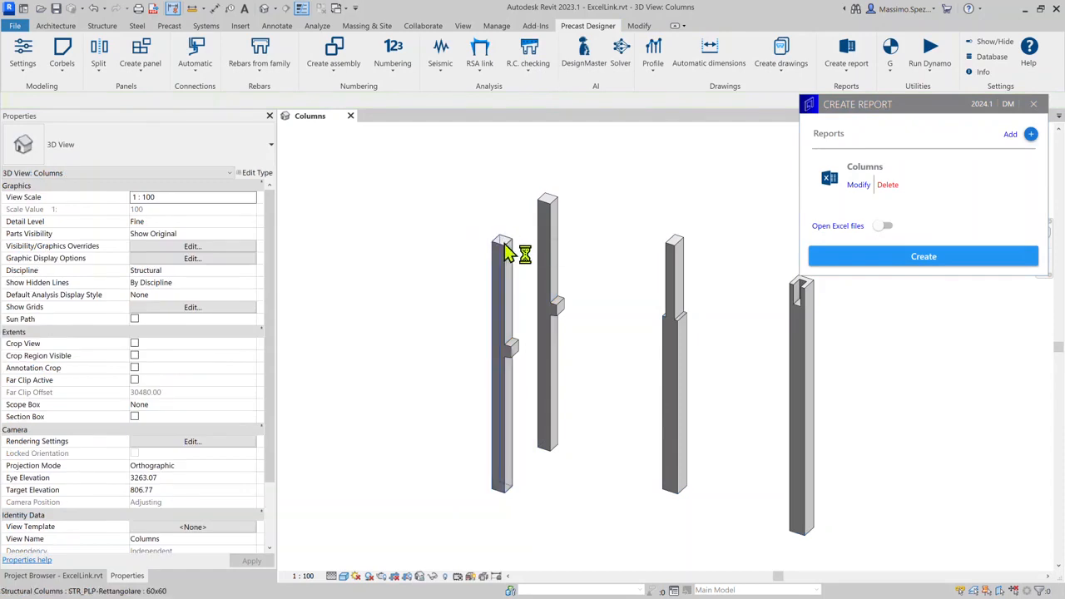
{"action": "left_click", "coordinate": [505, 249]}
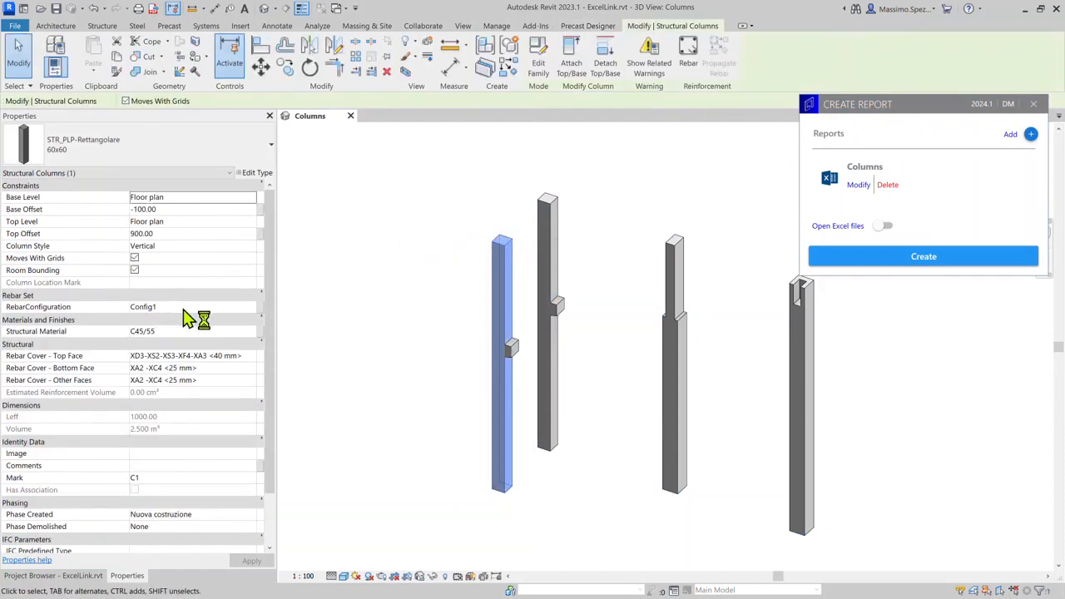
{"action": "left_click", "coordinate": [549, 220]}
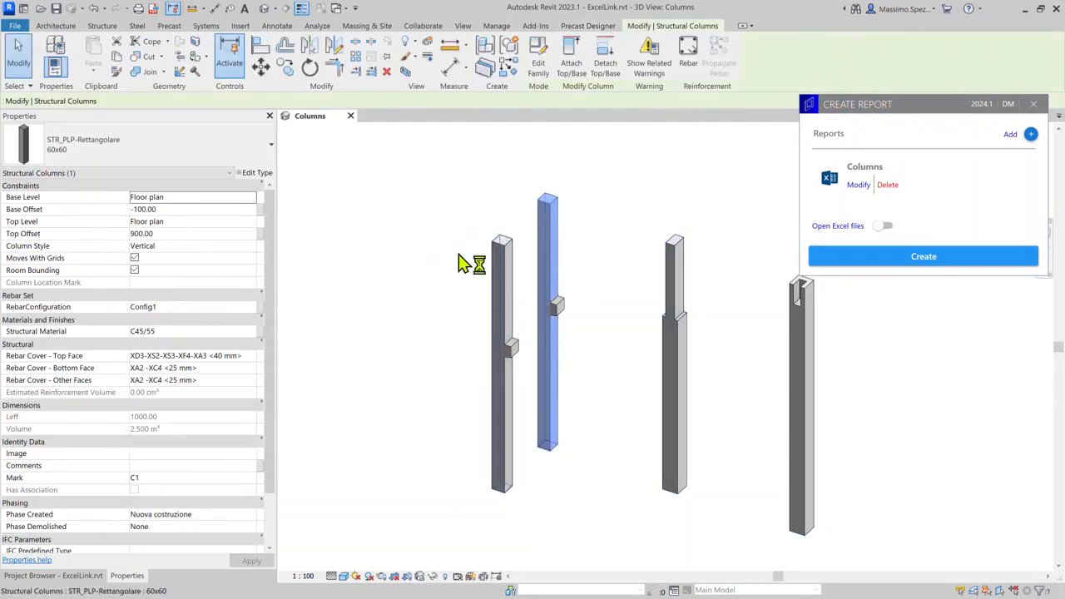
{"action": "left_click", "coordinate": [688, 244]}
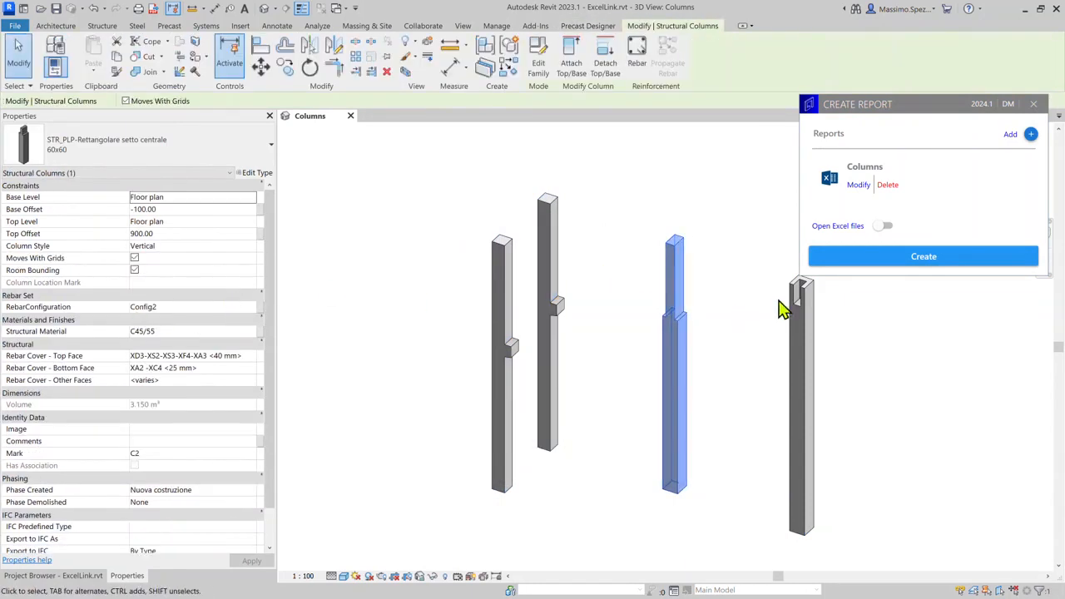
{"action": "left_click", "coordinate": [804, 295]}
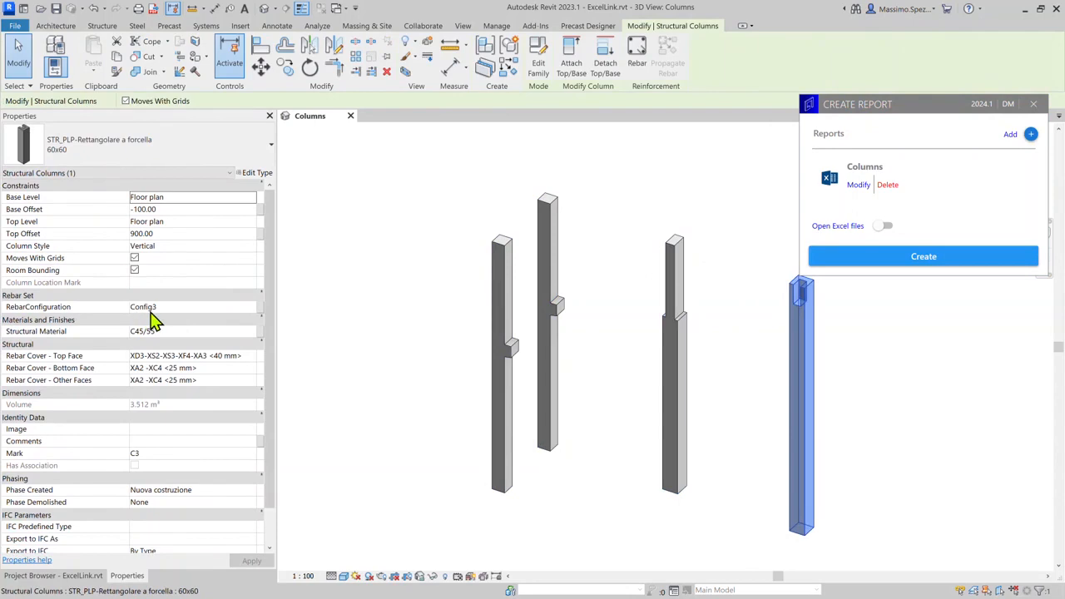